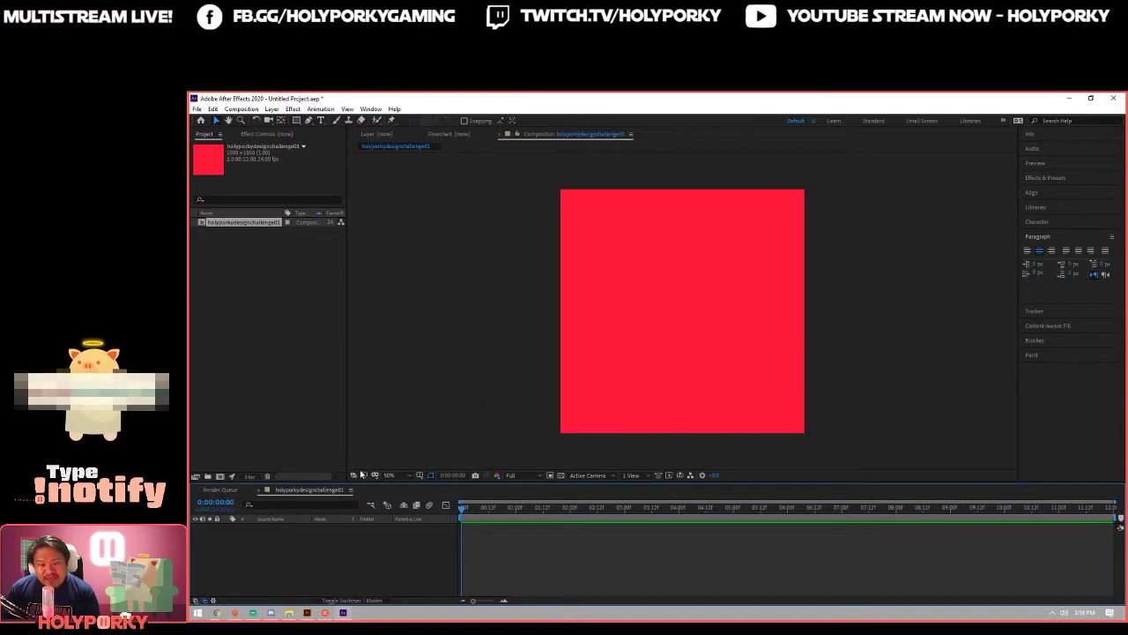
# Drag the viewer/timeline divider up slightly to give the timeline more height
pyautogui.moveTo(365, 483)
pyautogui.mouseDown()
pyautogui.moveTo(365, 457)
pyautogui.moveTo(367, 474)
pyautogui.mouseUp()
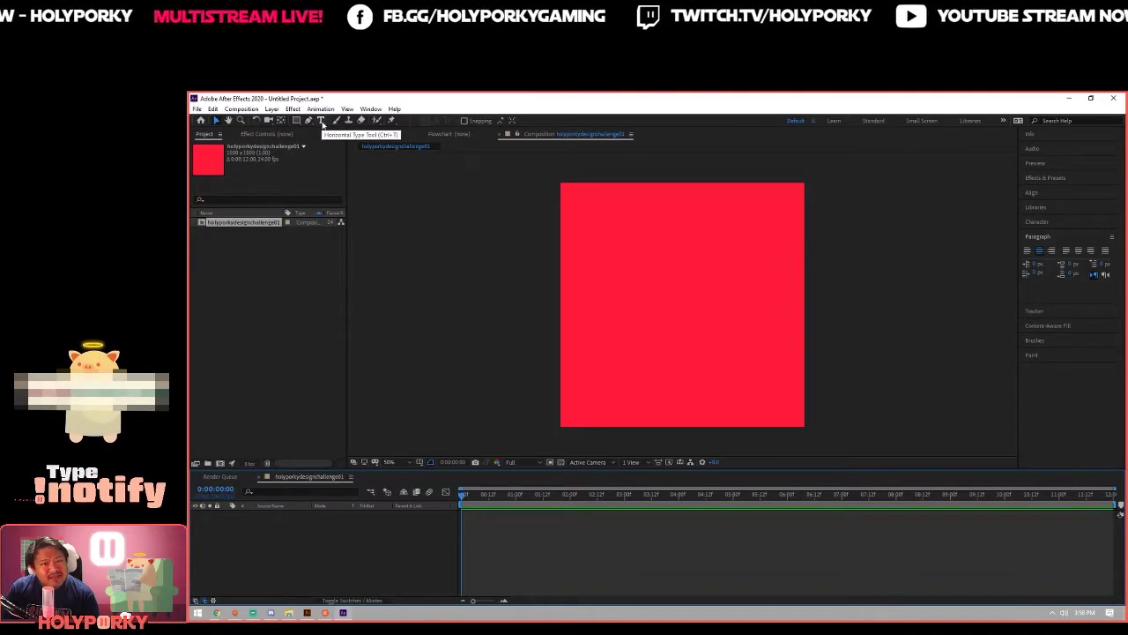
# With the Type Tool, create a new text layer on the composition reading HOLYPORKY
pyautogui.click(322, 122)
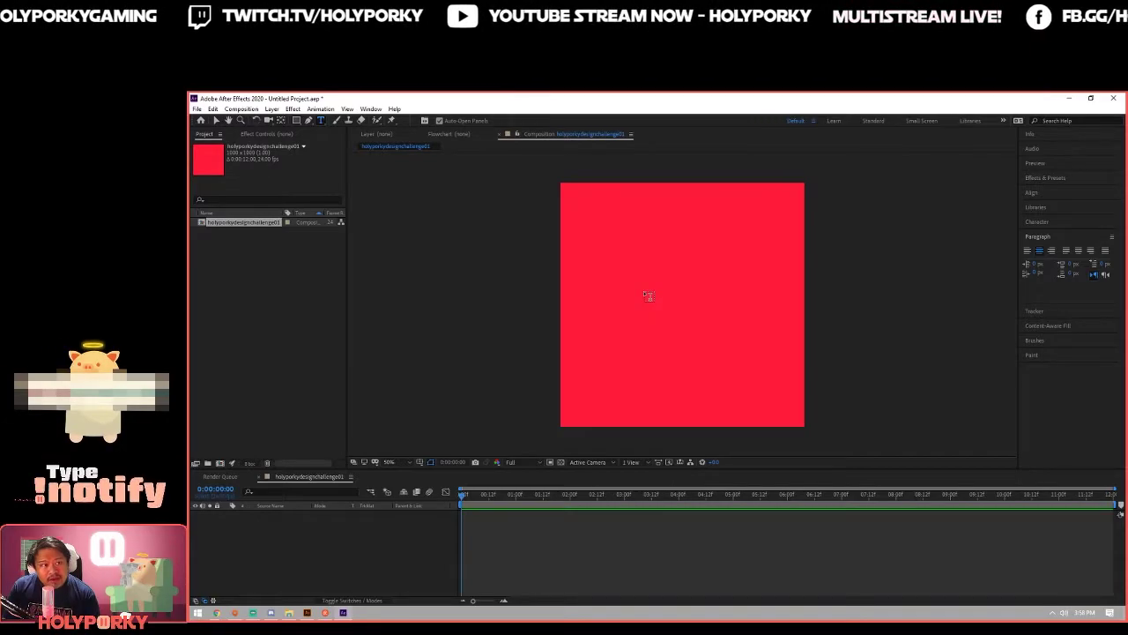
pyautogui.click(663, 332)
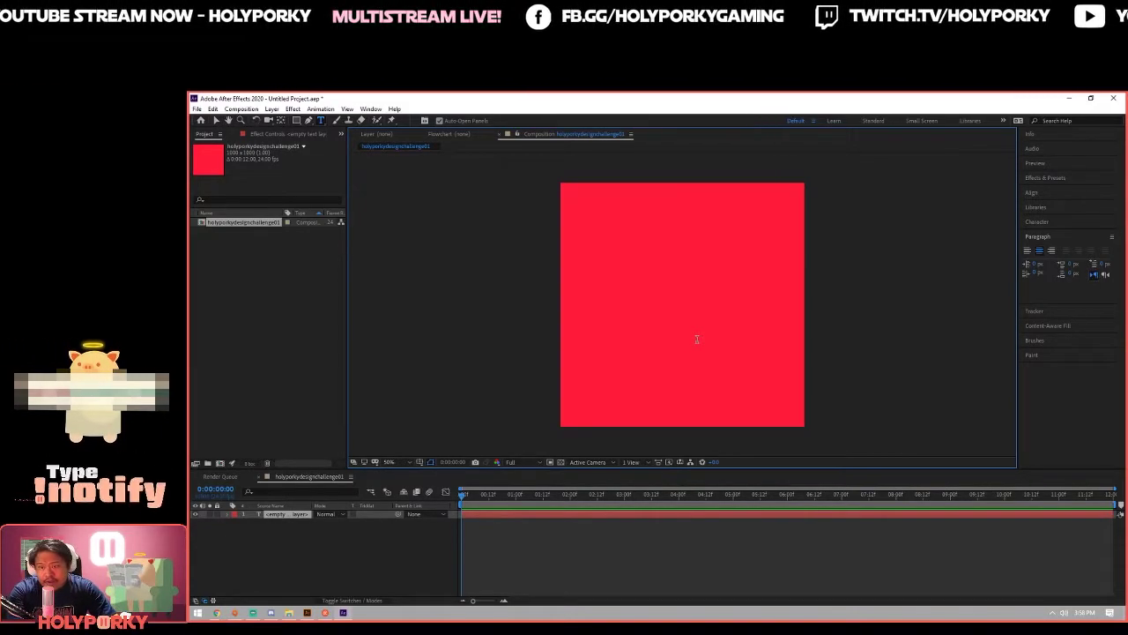
pyautogui.write('HOLYPORKY')
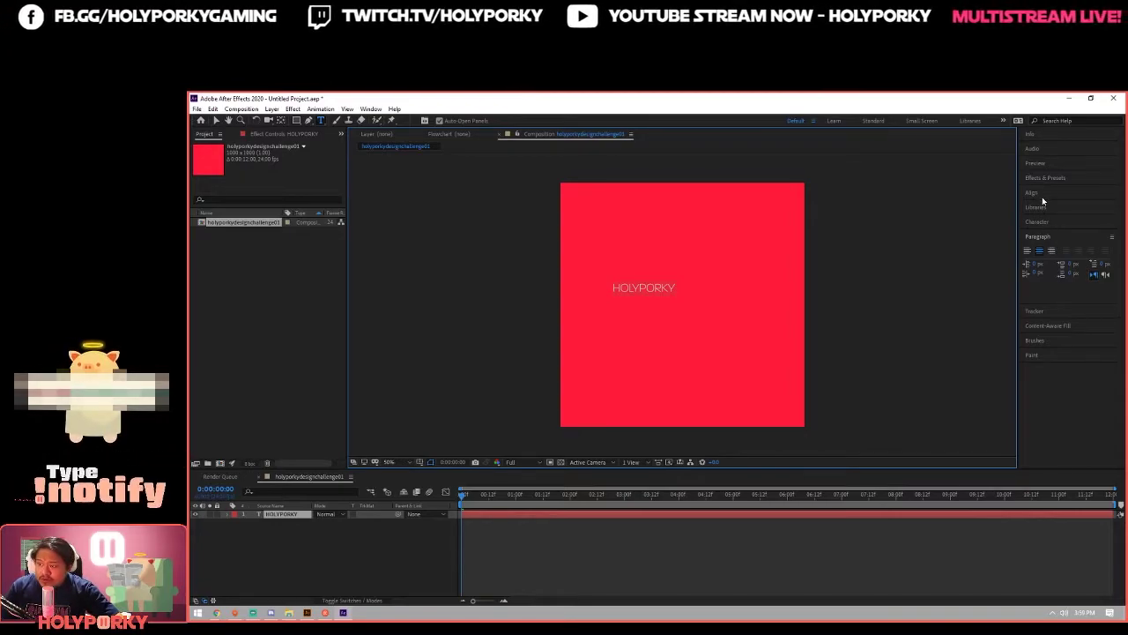
# Set the HOLYPORKY text font to Paralucent Bold in the Character panel
pyautogui.click(1037, 222)
pyautogui.click(1078, 242)
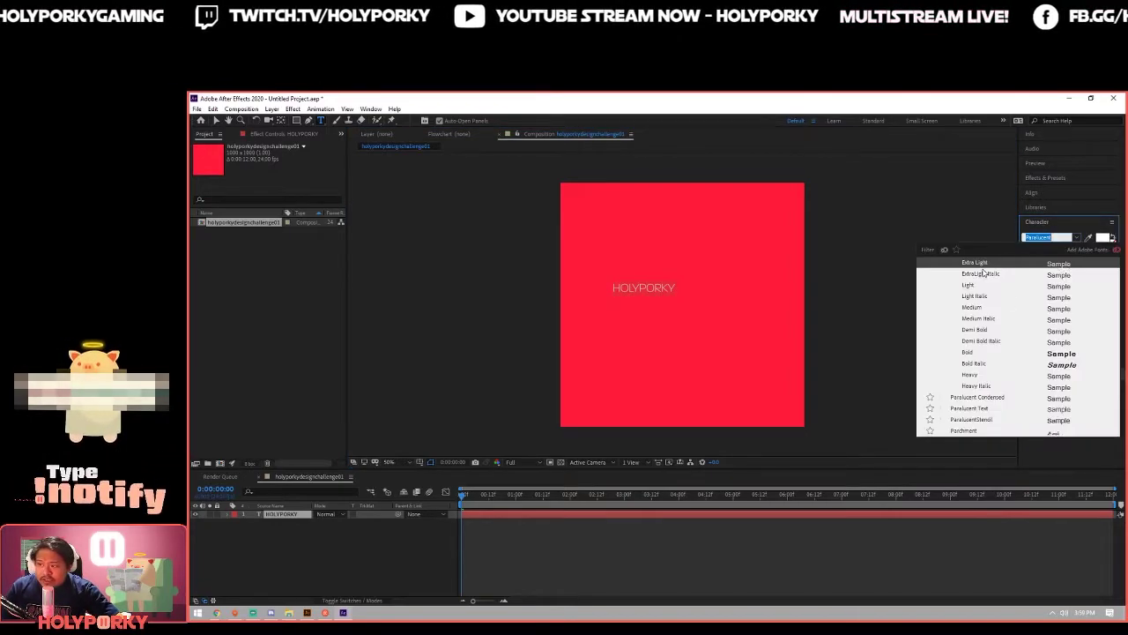
pyautogui.scroll(-2, 1006, 362)
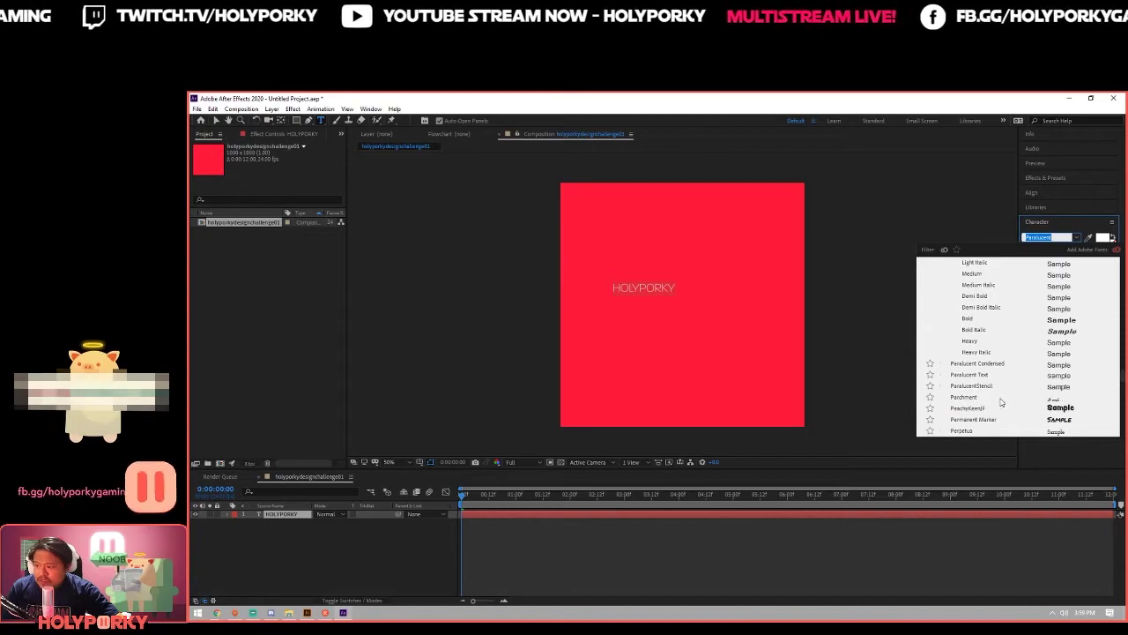
pyautogui.scroll(5, 992, 401)
pyautogui.scroll(-3, 986, 395)
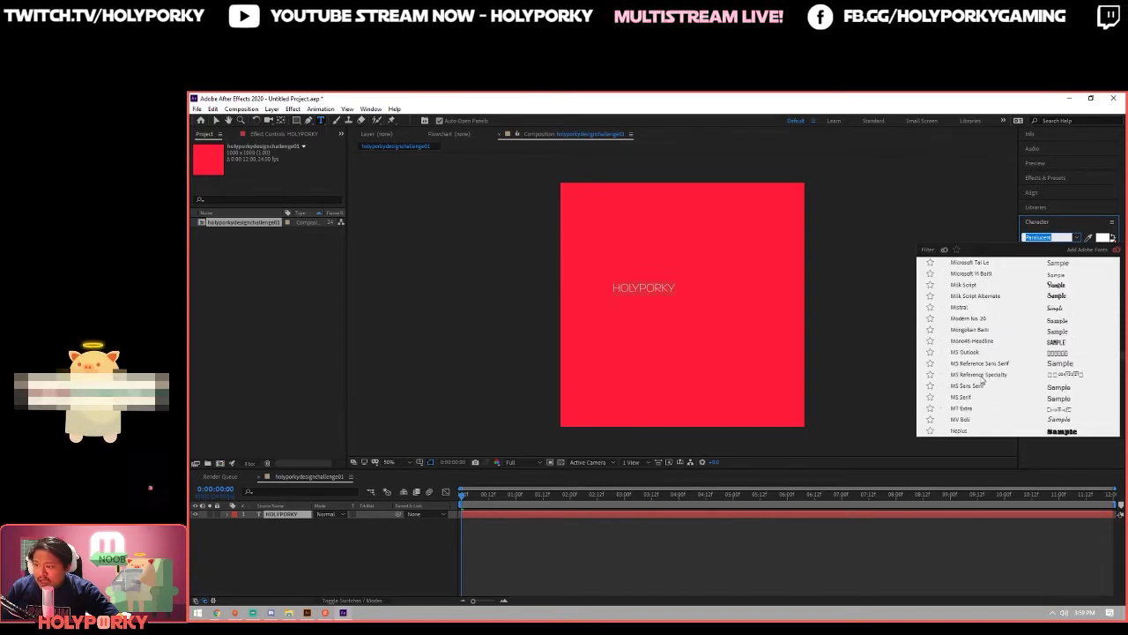
pyautogui.click(1011, 380)
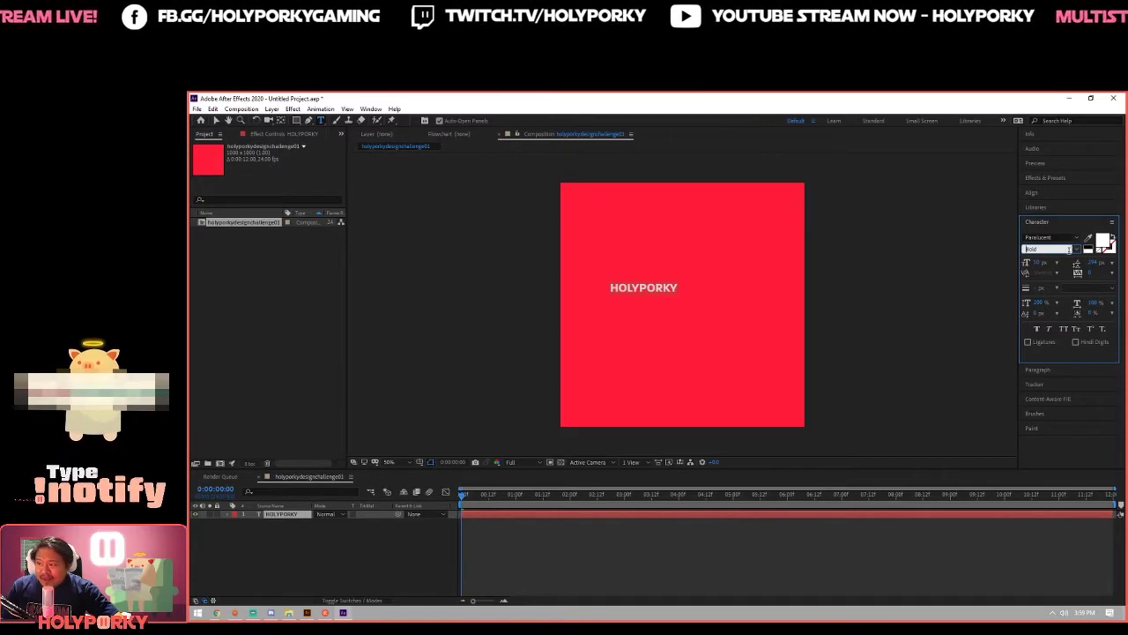
# Set the text stroke to None and keep the fill colour white
pyautogui.click(1102, 241)
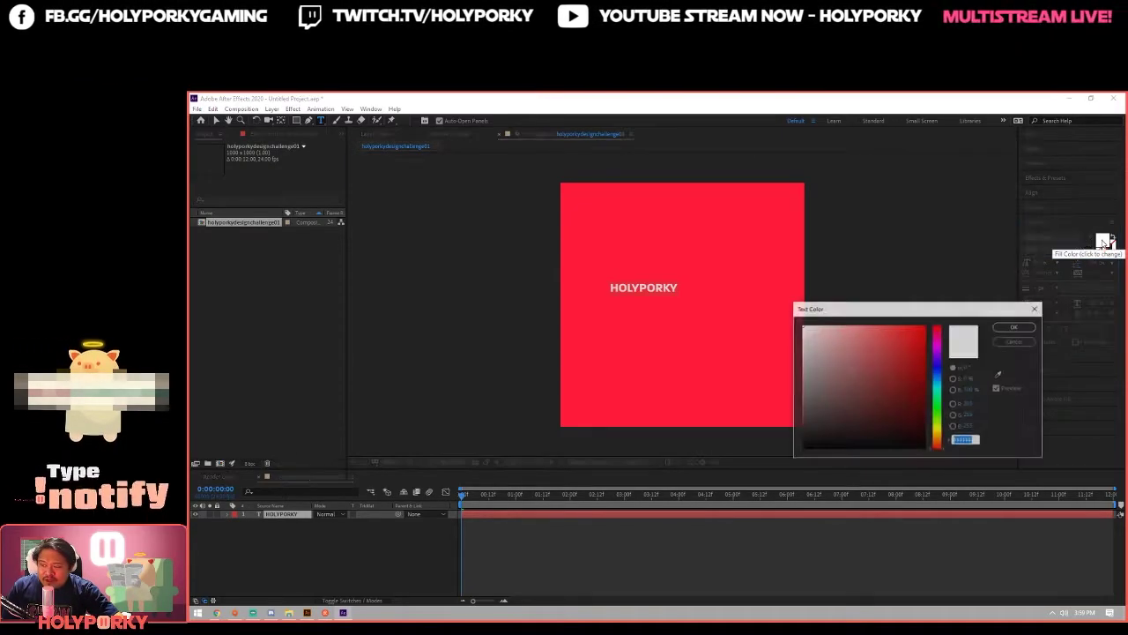
pyautogui.click(1019, 342)
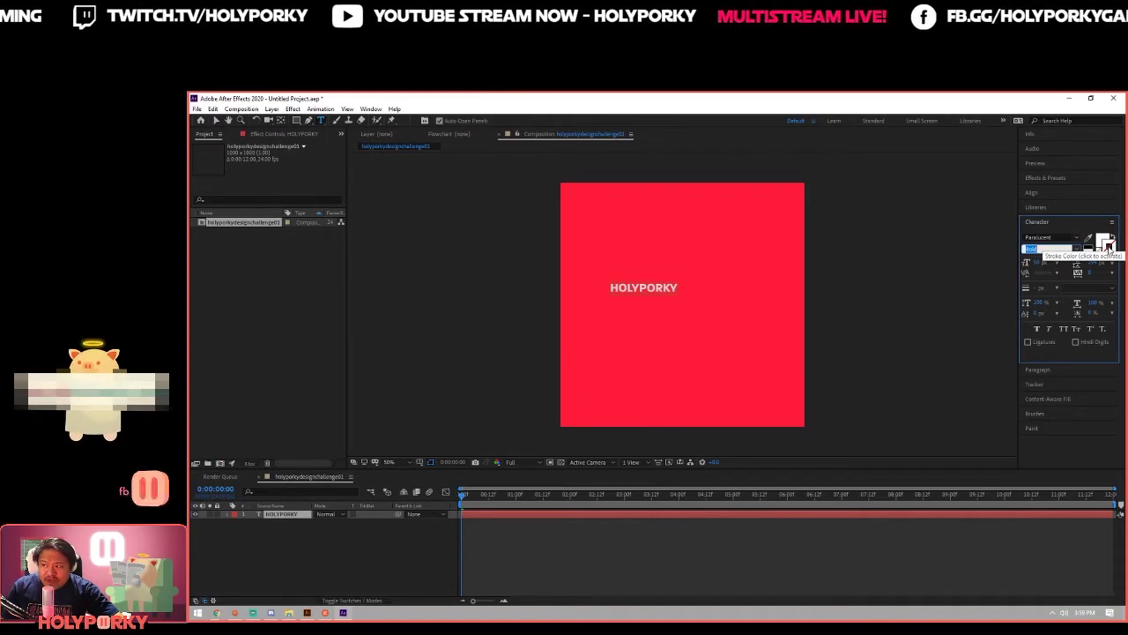
pyautogui.click(1109, 248)
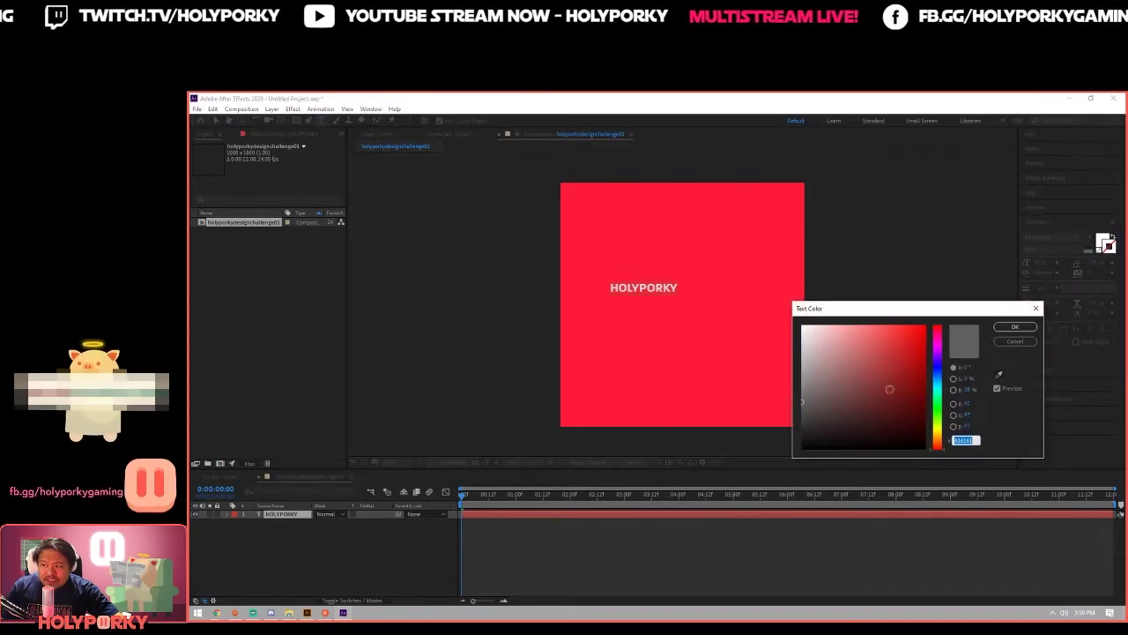
pyautogui.click(1016, 328)
pyautogui.click(1095, 249)
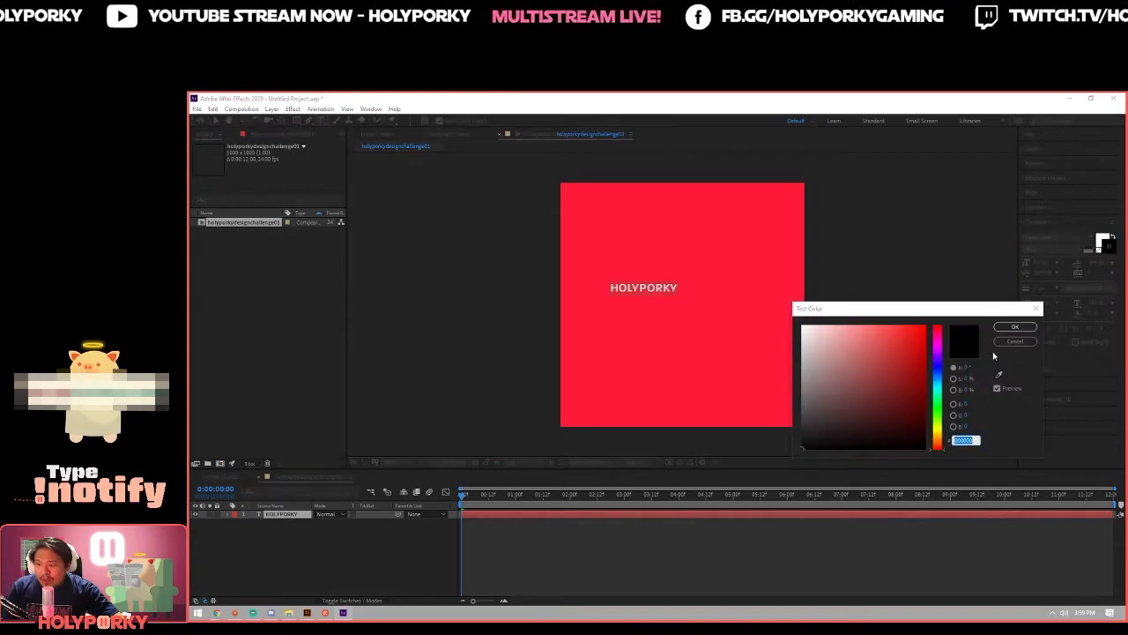
pyautogui.click(1018, 344)
pyautogui.click(1099, 255)
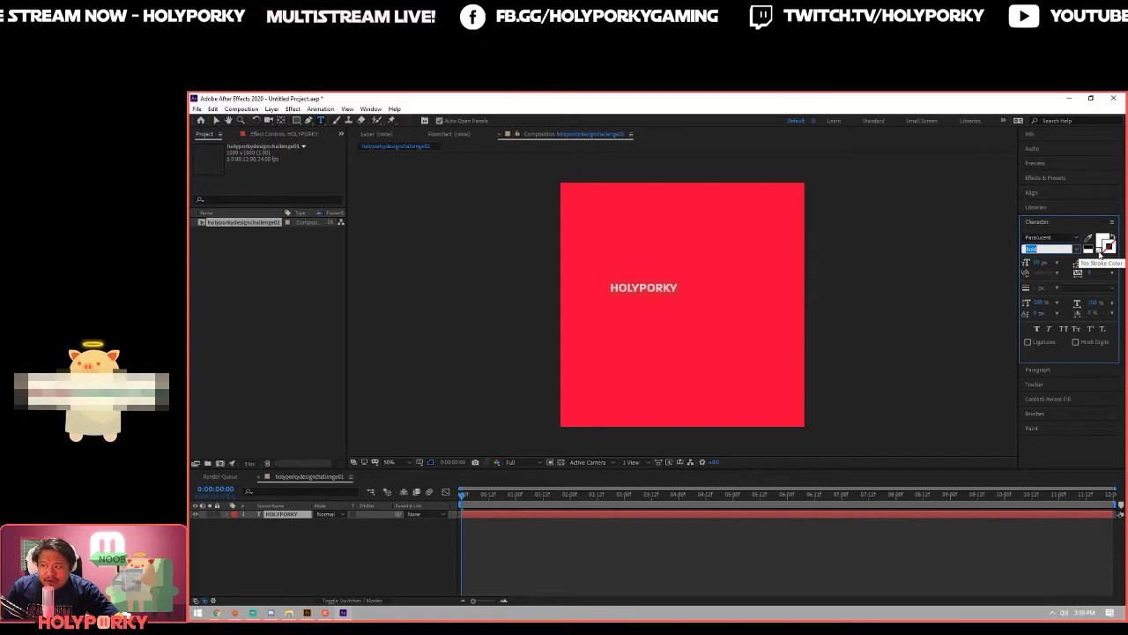
pyautogui.click(1101, 244)
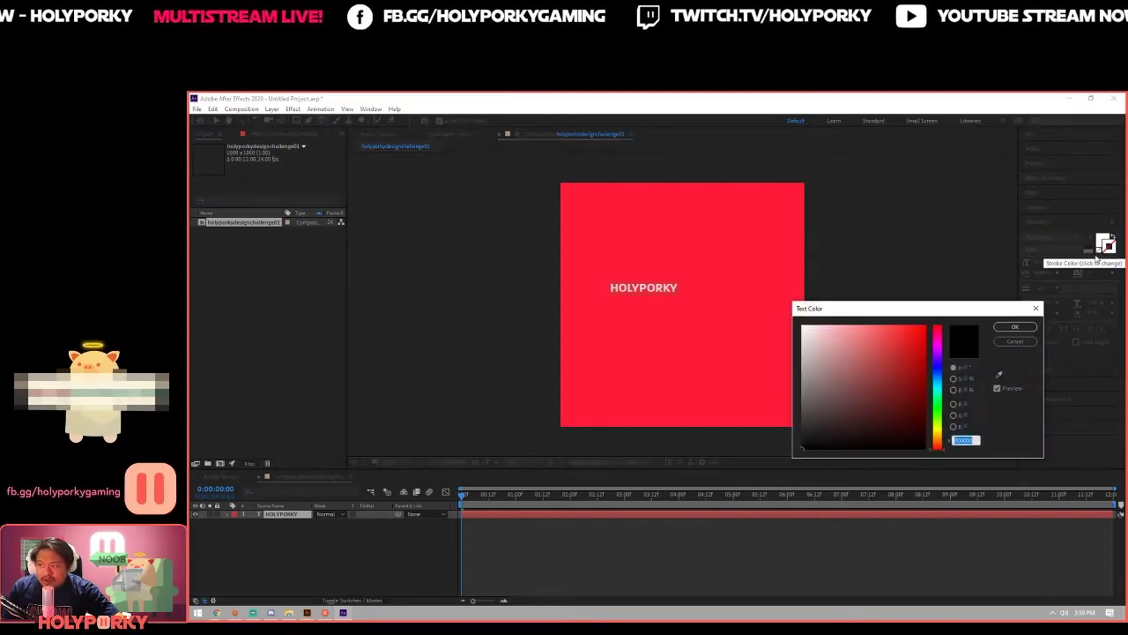
pyautogui.click(1028, 329)
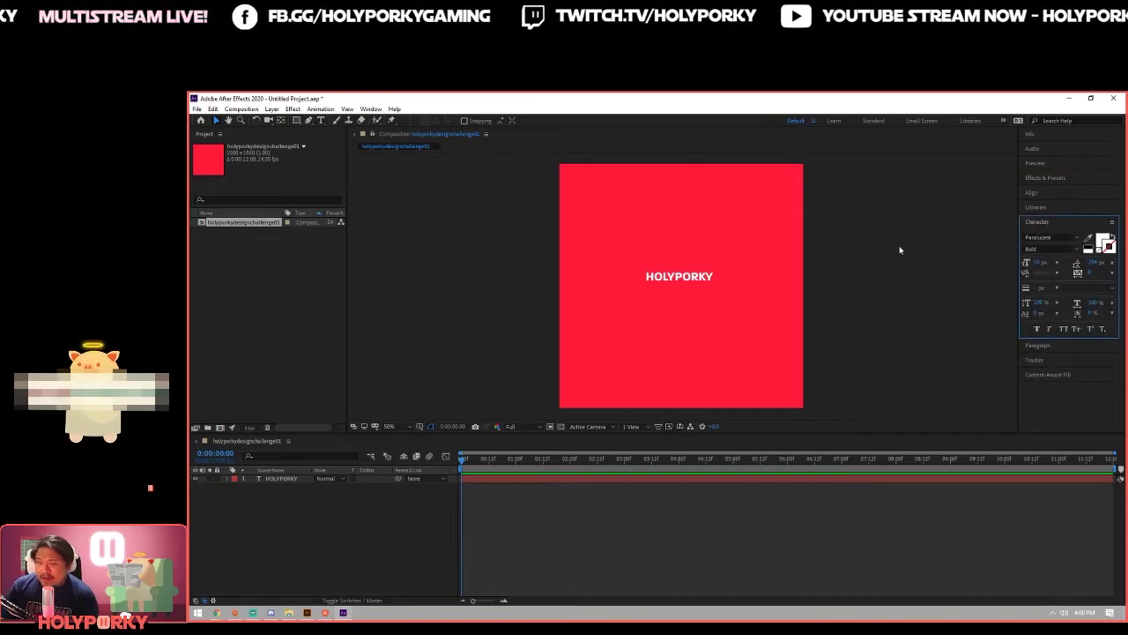
# Select all the HOLYPORKY characters and scrub the font size much larger
pyautogui.click(677, 278)
pyautogui.hotkey('ctrl', 'a')
pyautogui.press('capslock')
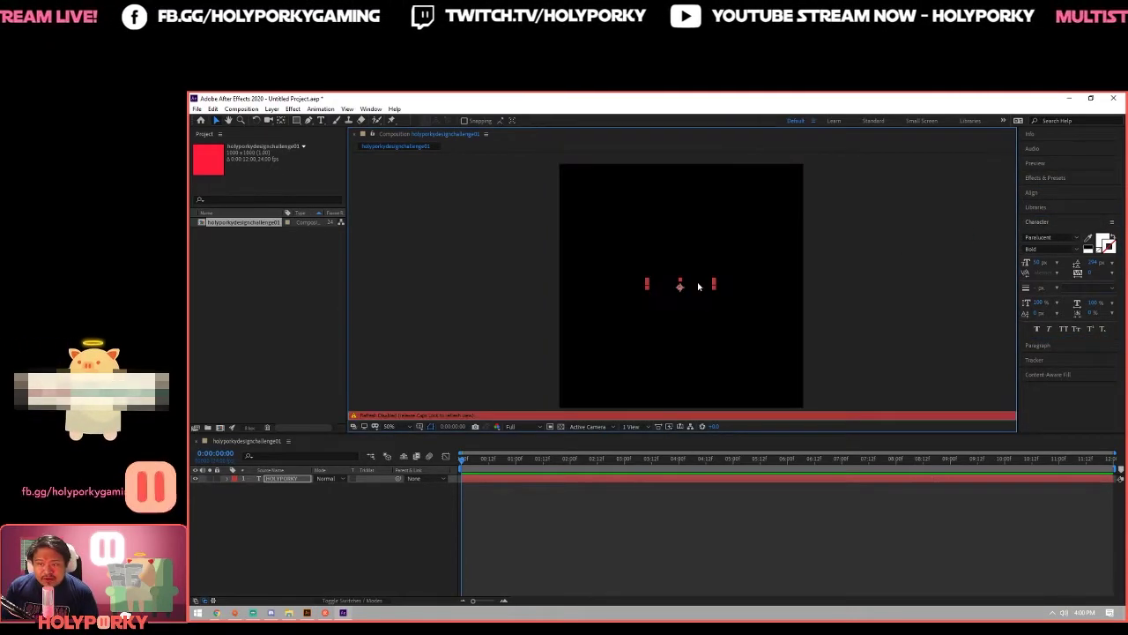
pyautogui.press('capslock')
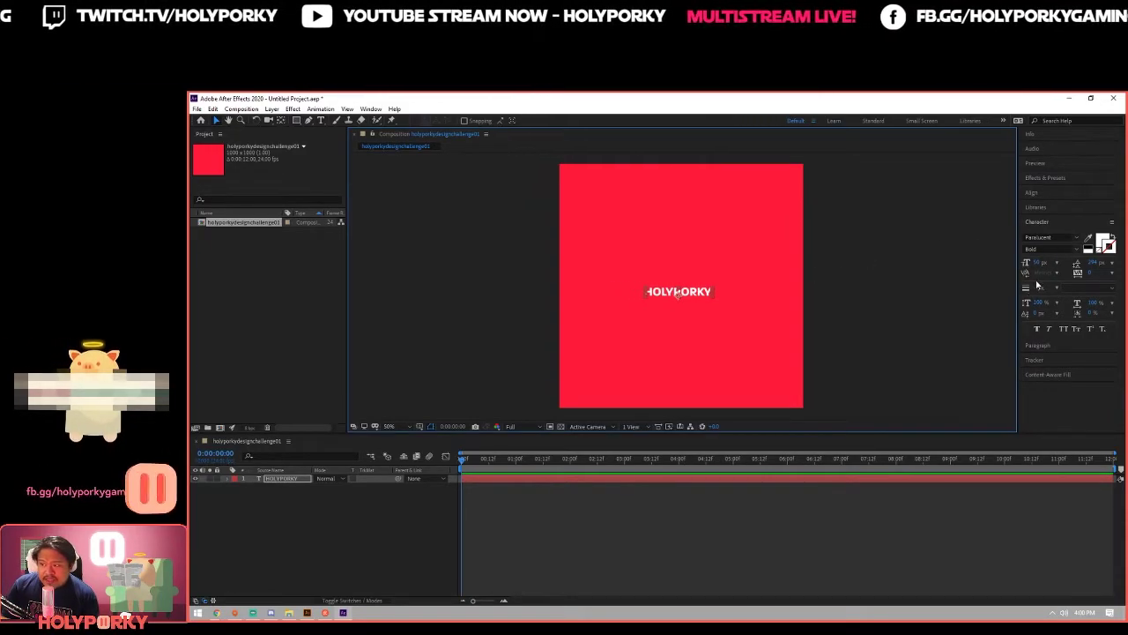
pyautogui.moveTo(1035, 266); pyautogui.dragTo(1058, 263)
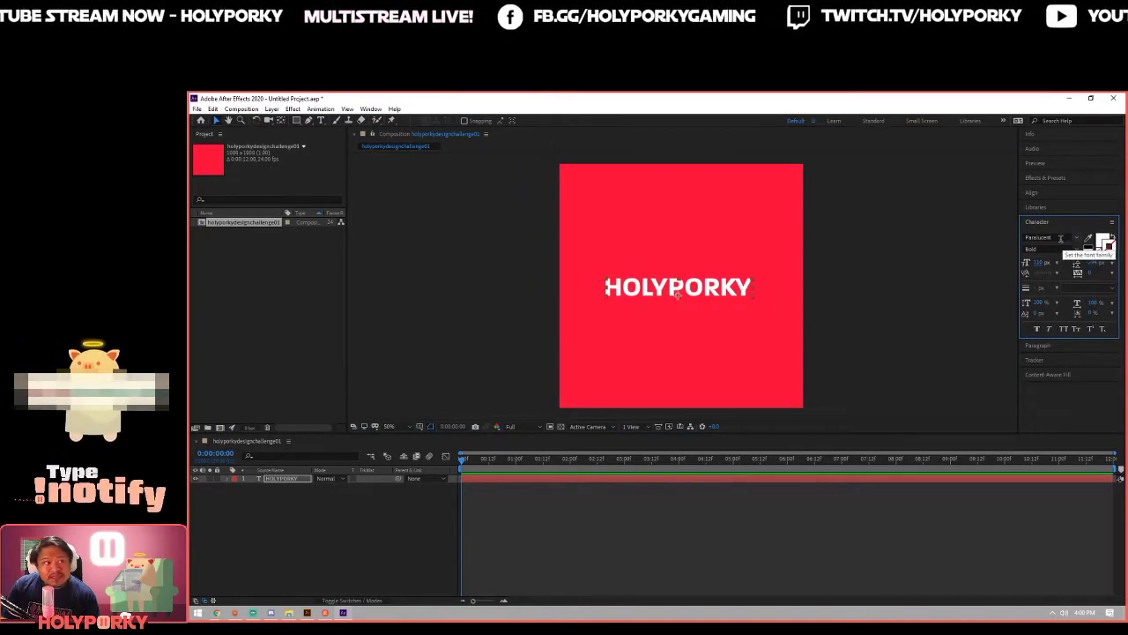
# Nudge the HOLYPORKY text layer right to centre it on the composition
pyautogui.click(680, 302)
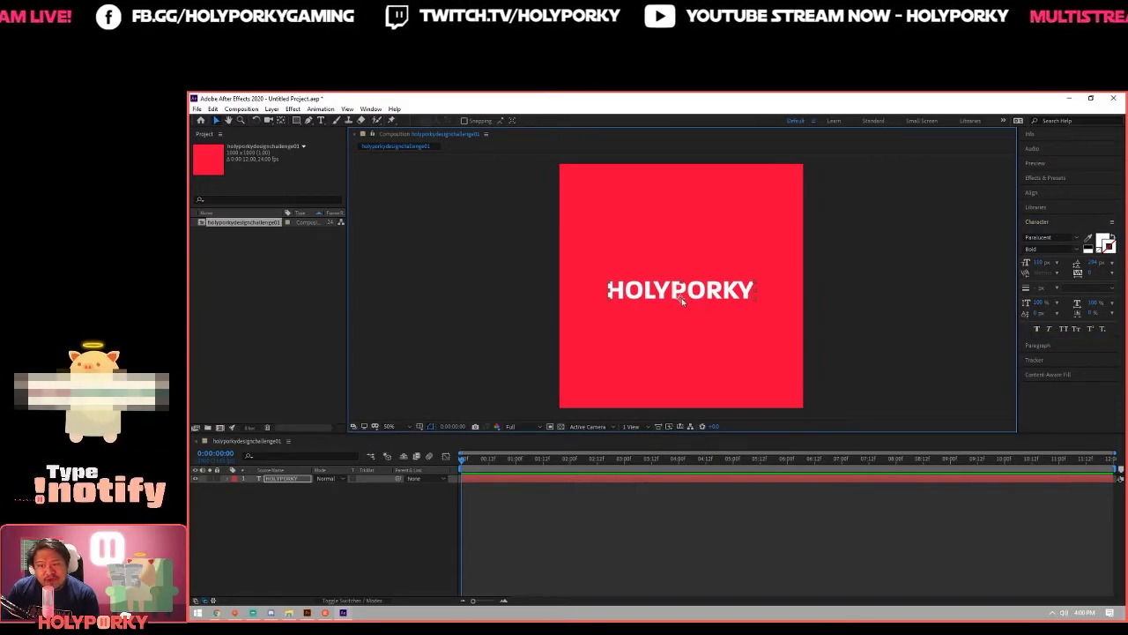
pyautogui.moveTo(696, 297)
pyautogui.mouseDown()
pyautogui.moveTo(688, 302)
pyautogui.moveTo(699, 297)
pyautogui.mouseUp()
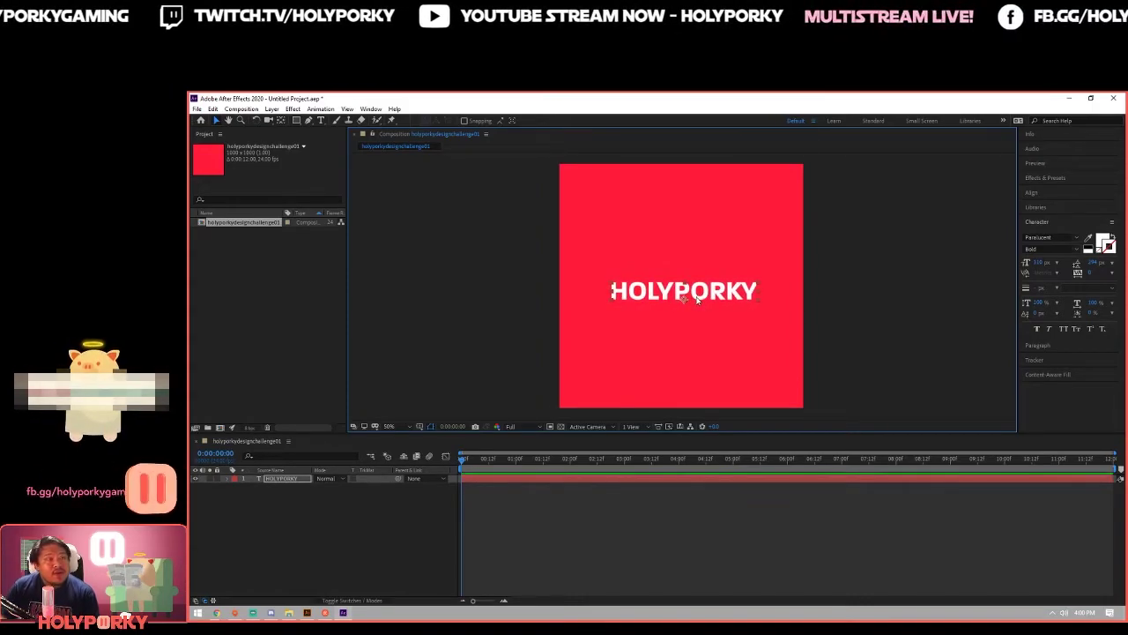
pyautogui.scroll(4, 712, 299)
pyautogui.scroll(-2, 713, 299)
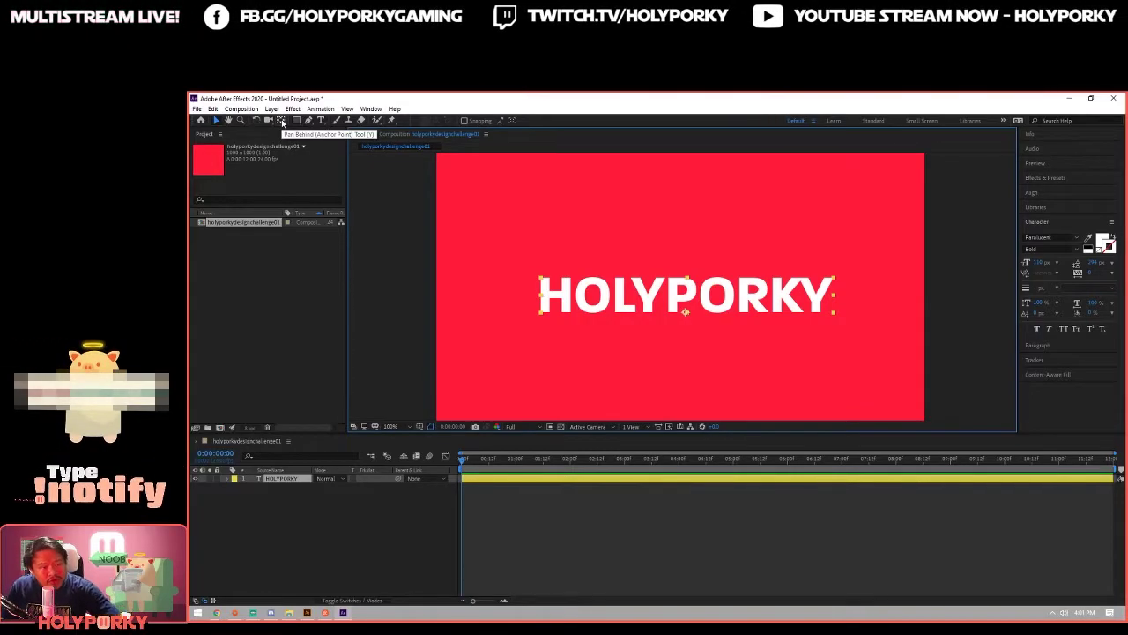
# Move the text's anchor point up into the letters, then return to the Selection tool
pyautogui.press('y')
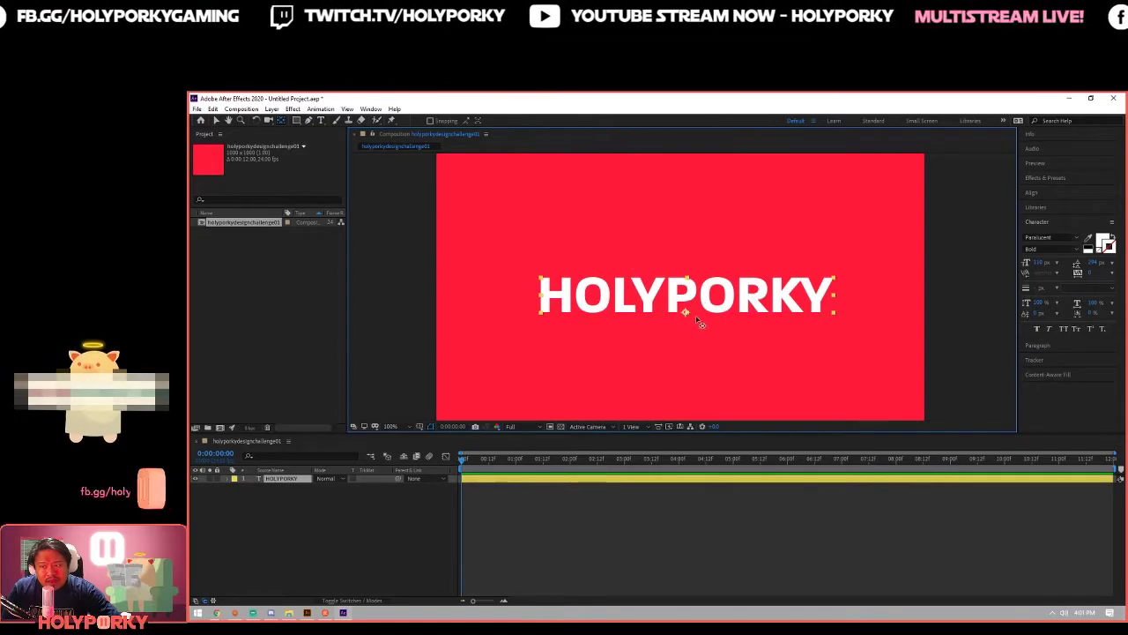
pyautogui.moveTo(692, 321); pyautogui.dragTo(692, 304)
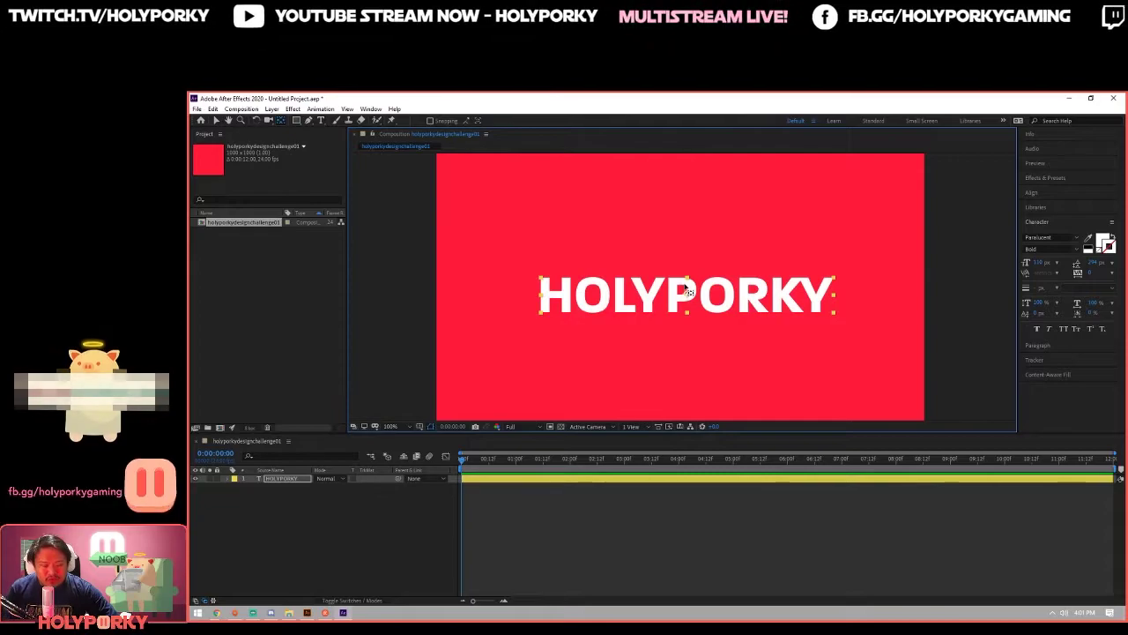
pyautogui.press('v')
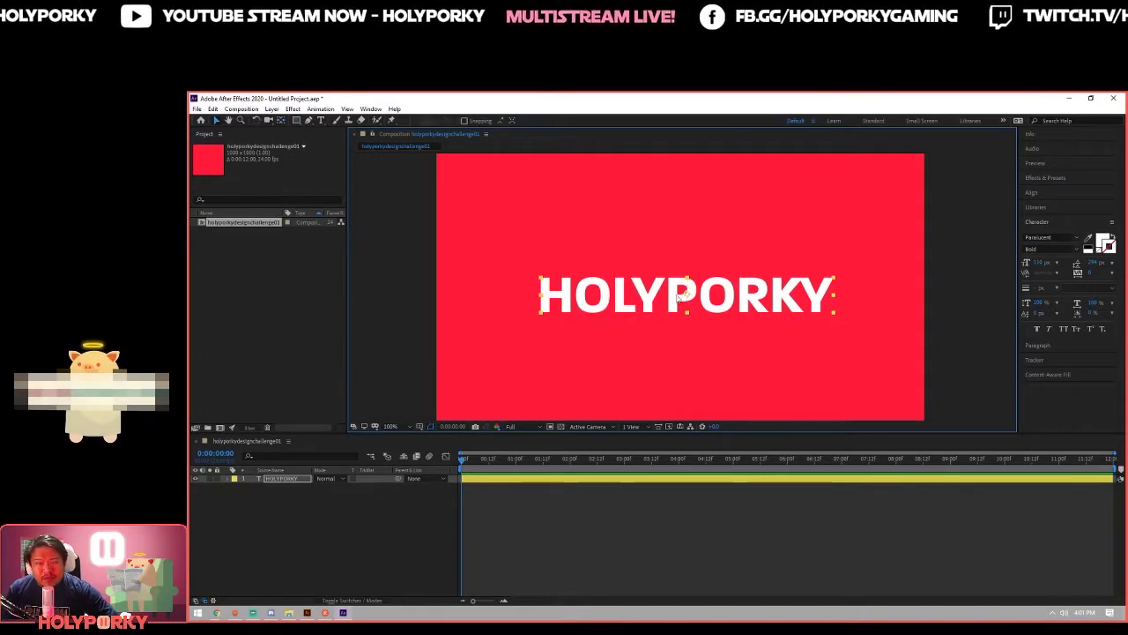
pyautogui.click(940, 305)
pyautogui.click(282, 477)
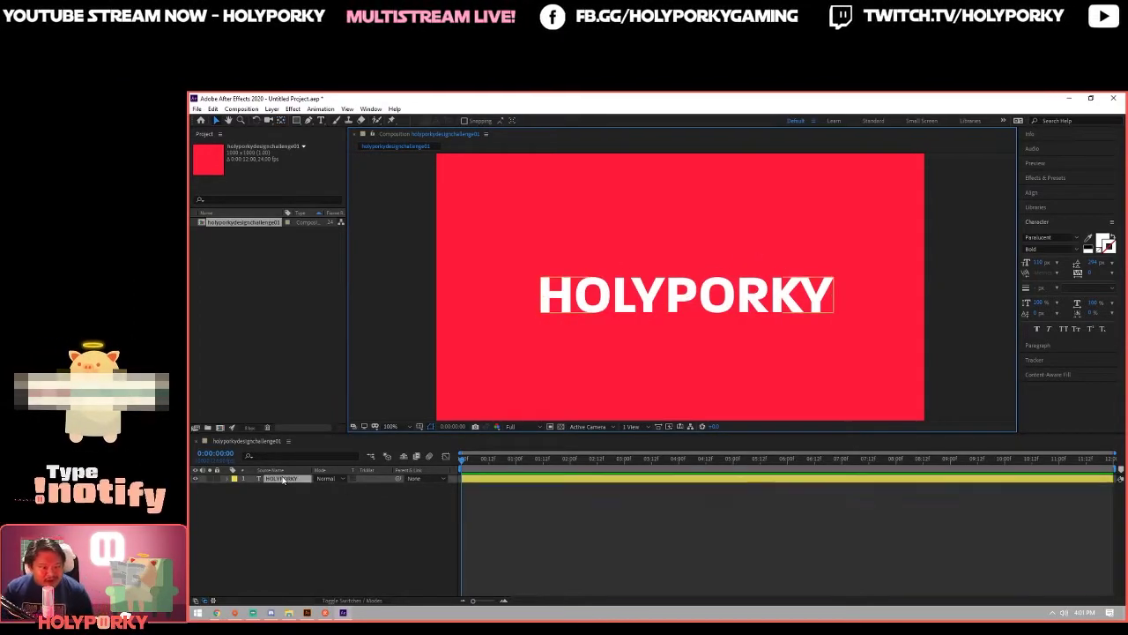
pyautogui.click(234, 478)
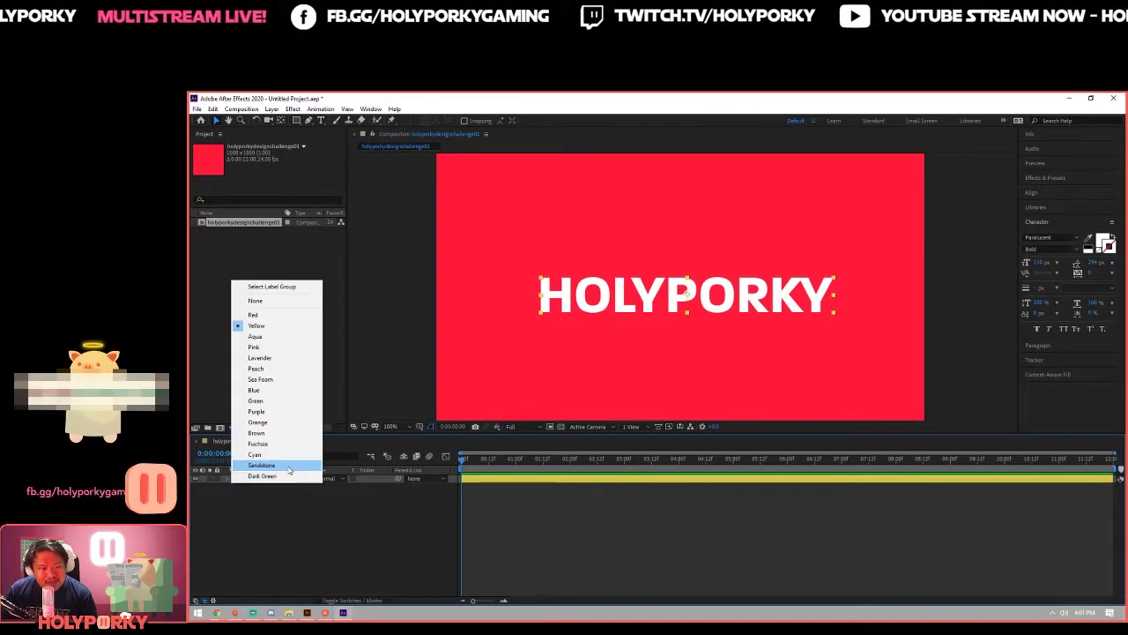
pyautogui.click(282, 381)
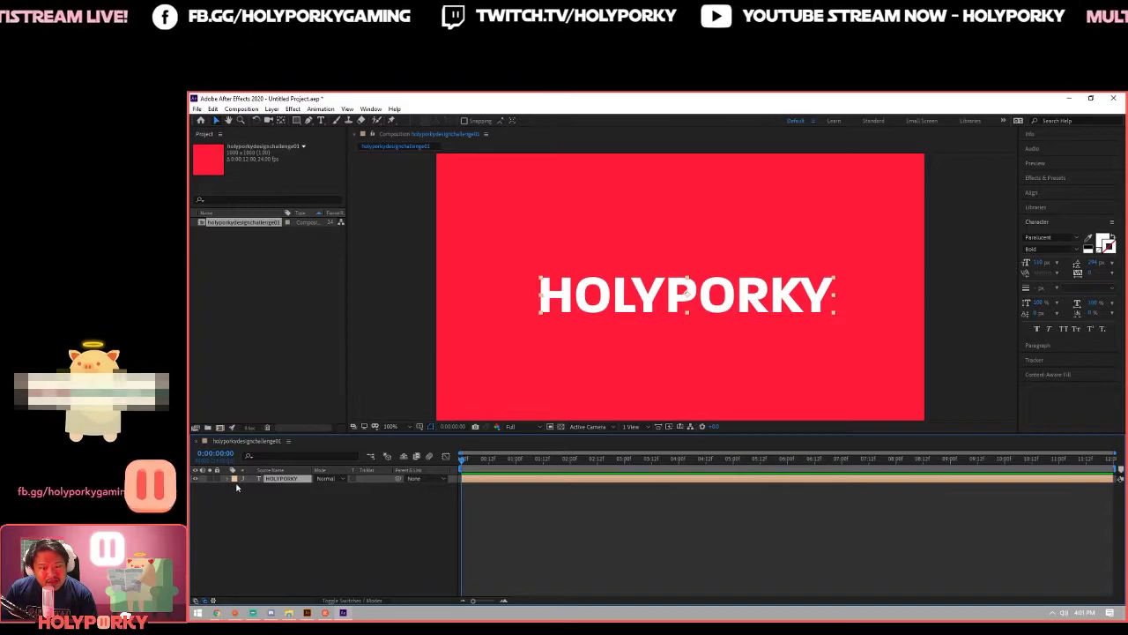
pyautogui.click(233, 479)
pyautogui.click(256, 411)
pyautogui.click(233, 479)
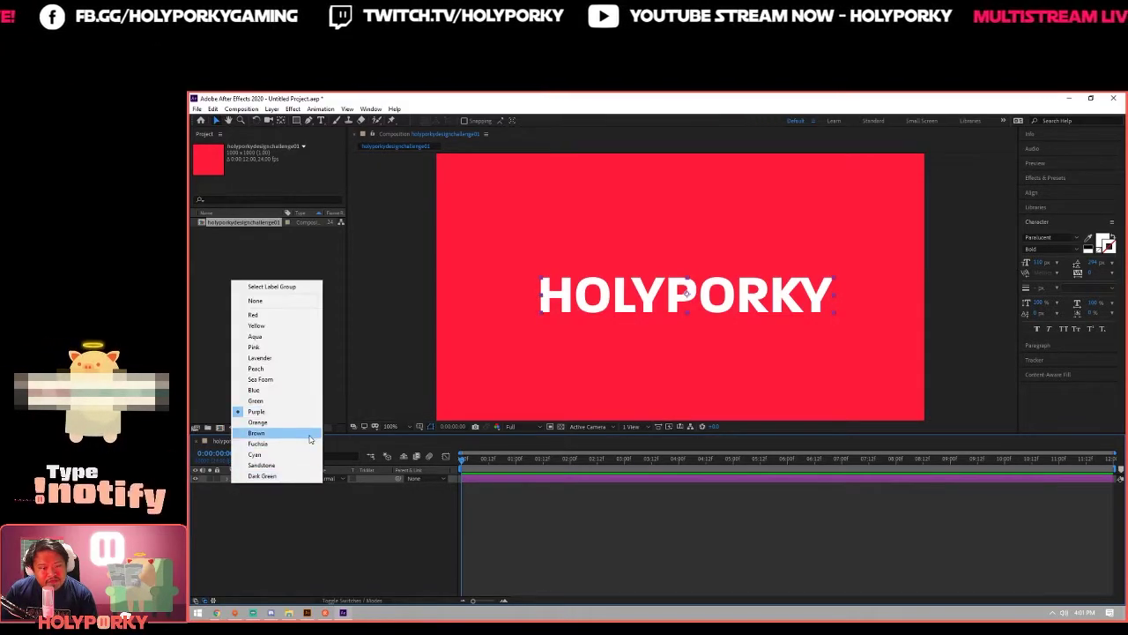
pyautogui.click(256, 433)
pyautogui.click(234, 479)
pyautogui.click(256, 326)
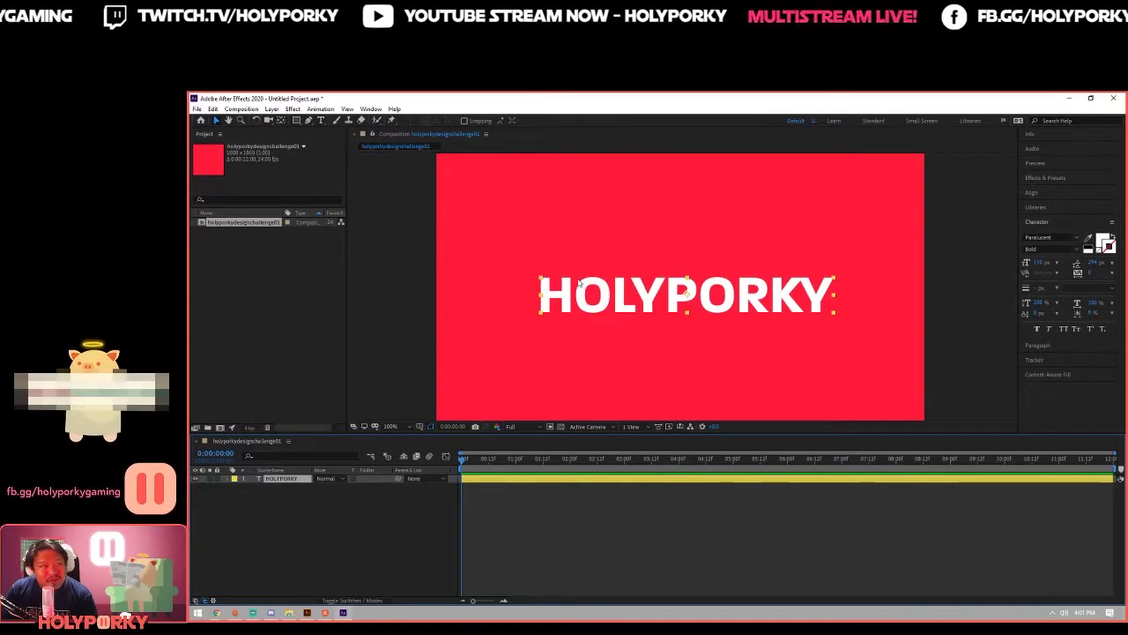
# Toggle the HOLYPORKY layer's visibility off and back on twice
pyautogui.click(196, 479)
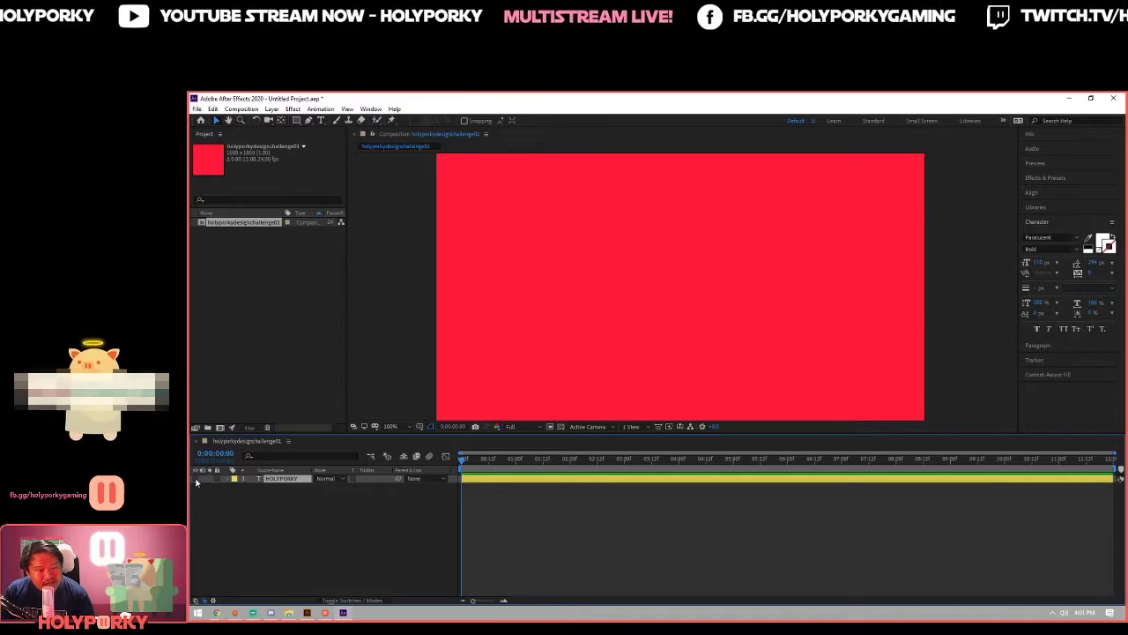
pyautogui.click(196, 478)
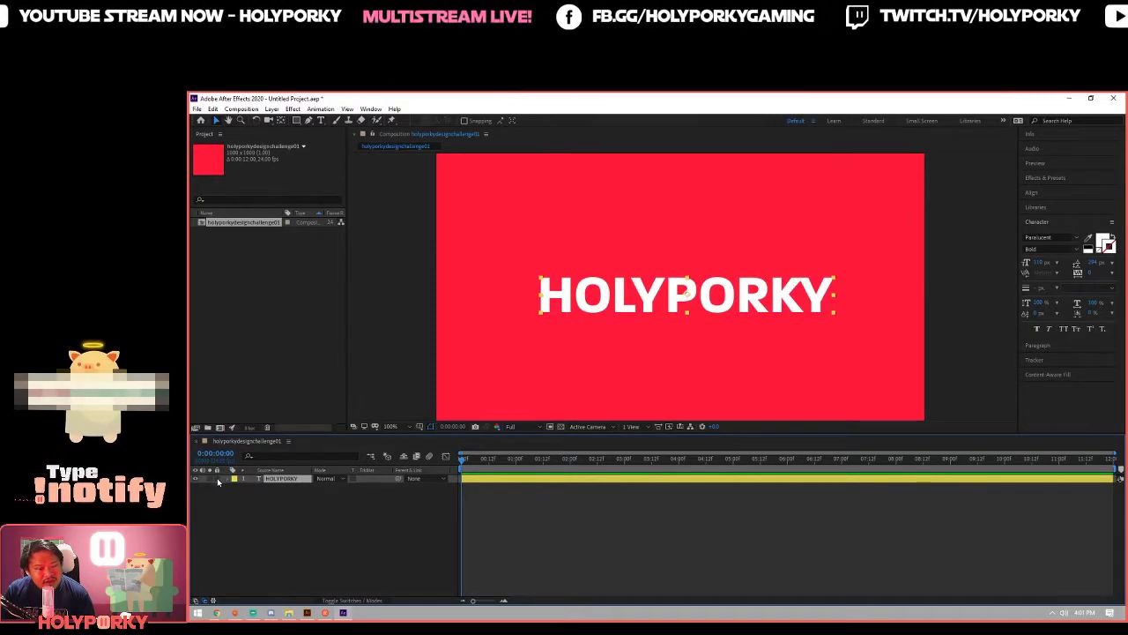
pyautogui.click(217, 478)
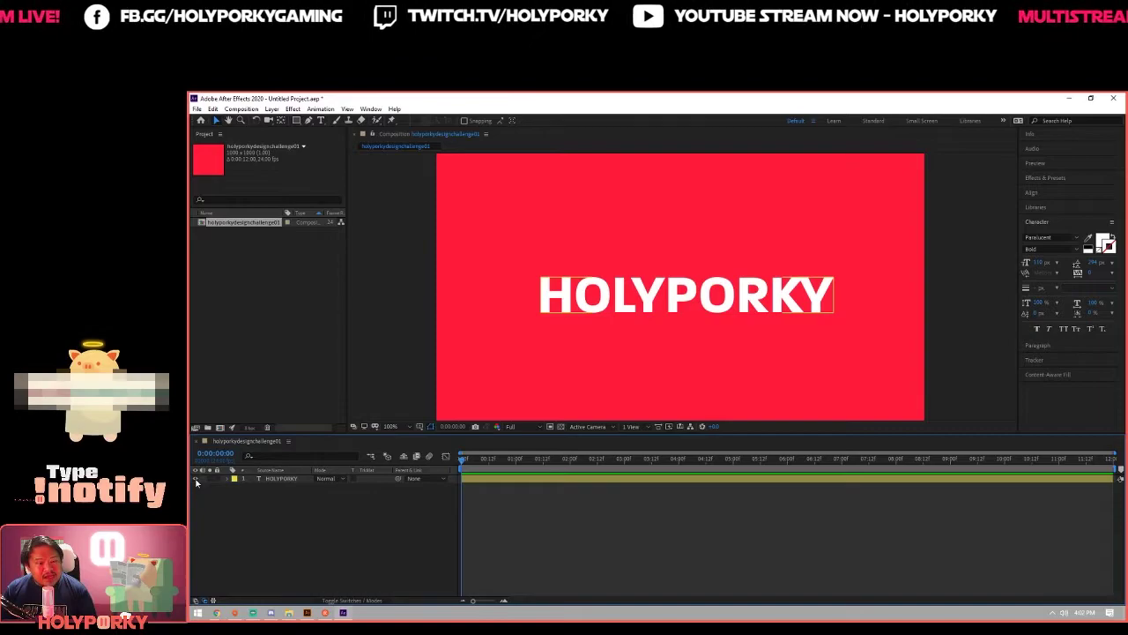
pyautogui.click(195, 478)
pyautogui.click(195, 478)
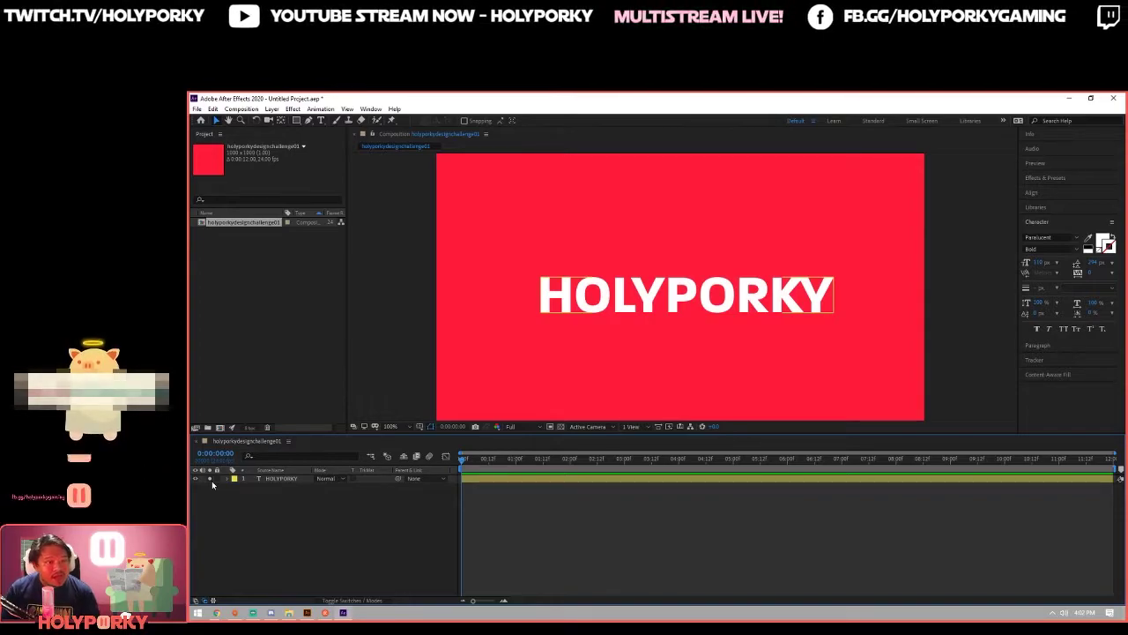
# Revert the background colour, keep the Normal blend mode, and show the layer switch columns
pyautogui.hotkey('ctrl', 'z')
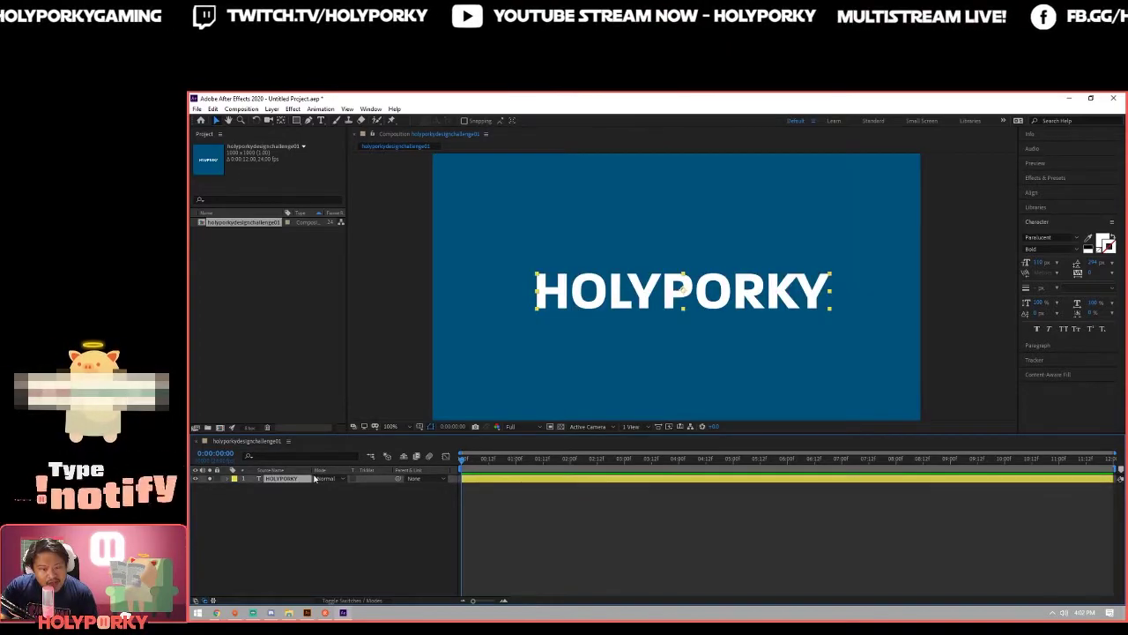
pyautogui.click(335, 481)
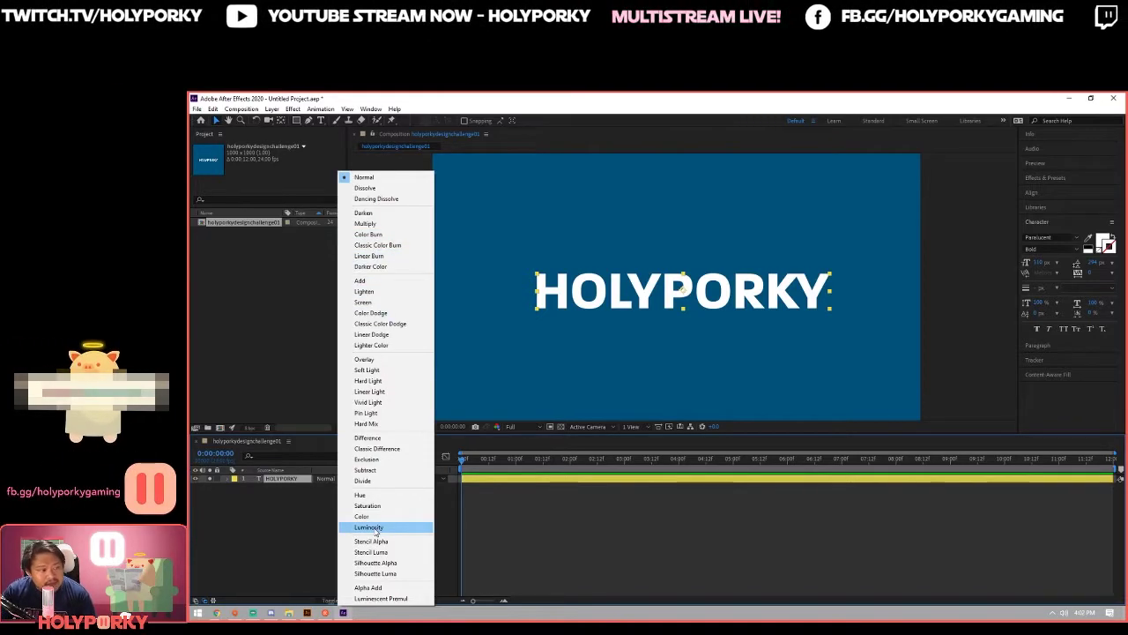
pyautogui.click(279, 530)
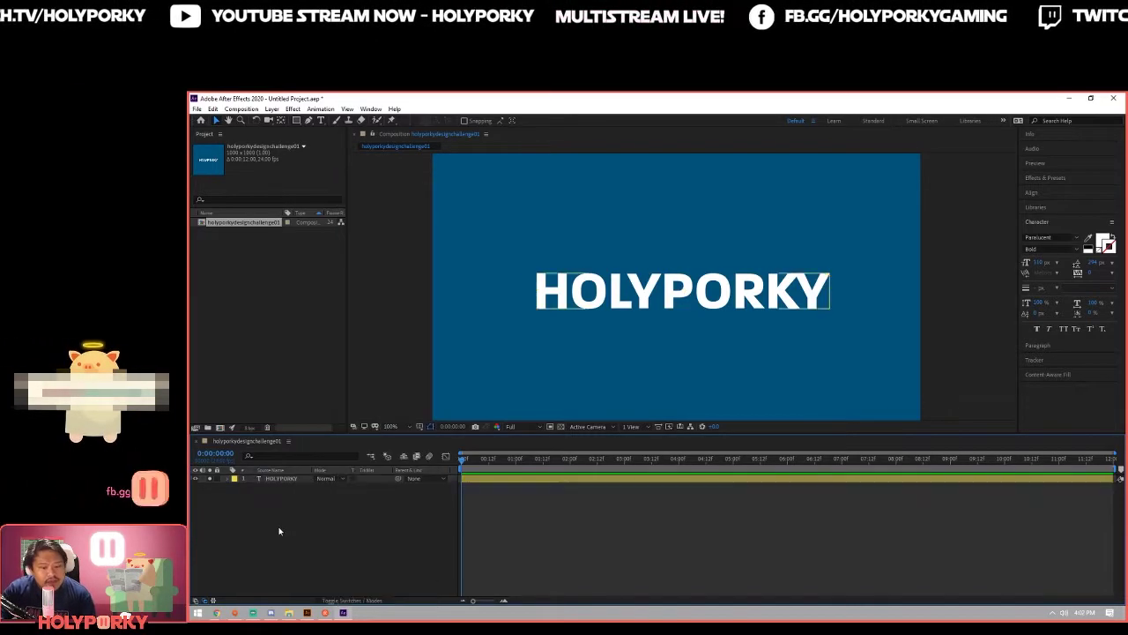
pyautogui.click(356, 601)
pyautogui.click(344, 481)
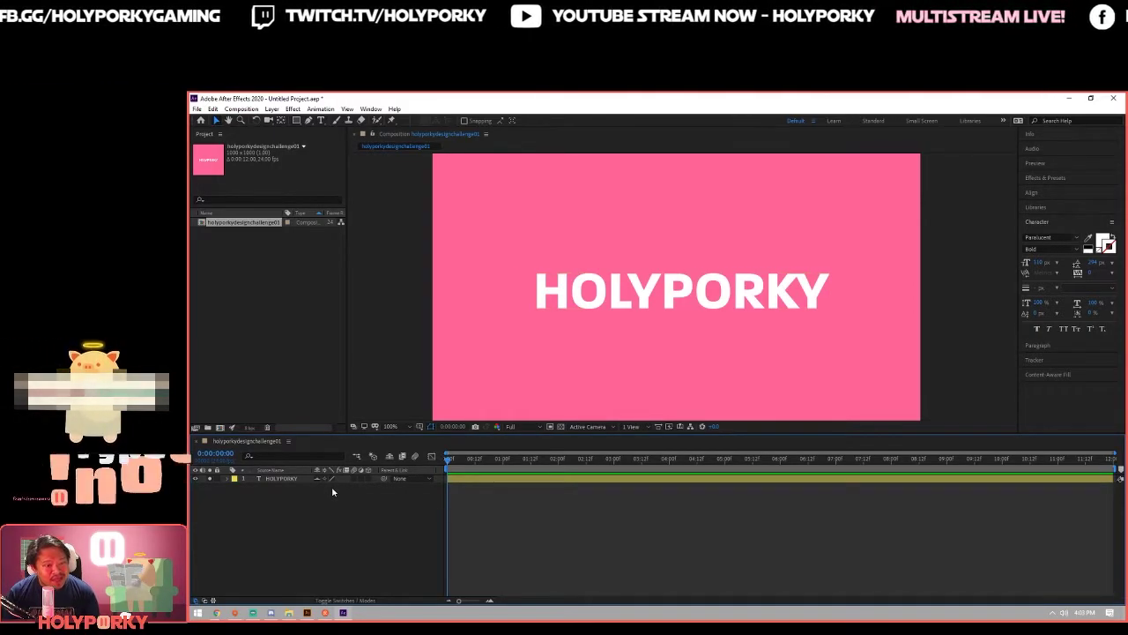
# Toggle Hide Shy Layers on and off, then duplicate HOLYPORKY into nine layers with Ctrl+D
pyautogui.click(390, 457)
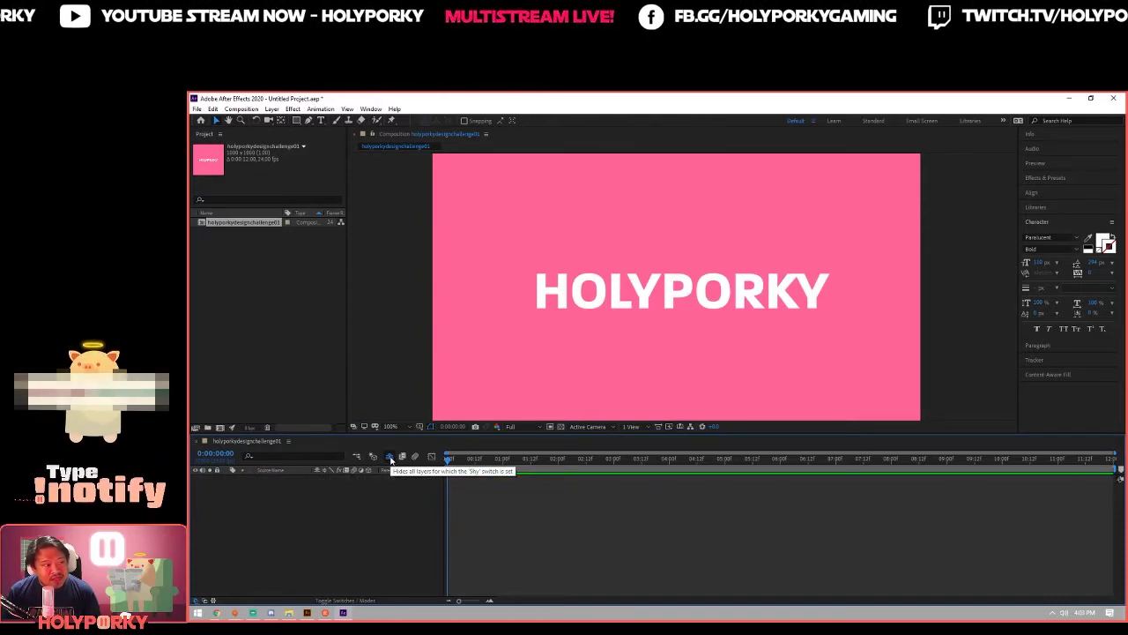
pyautogui.click(390, 458)
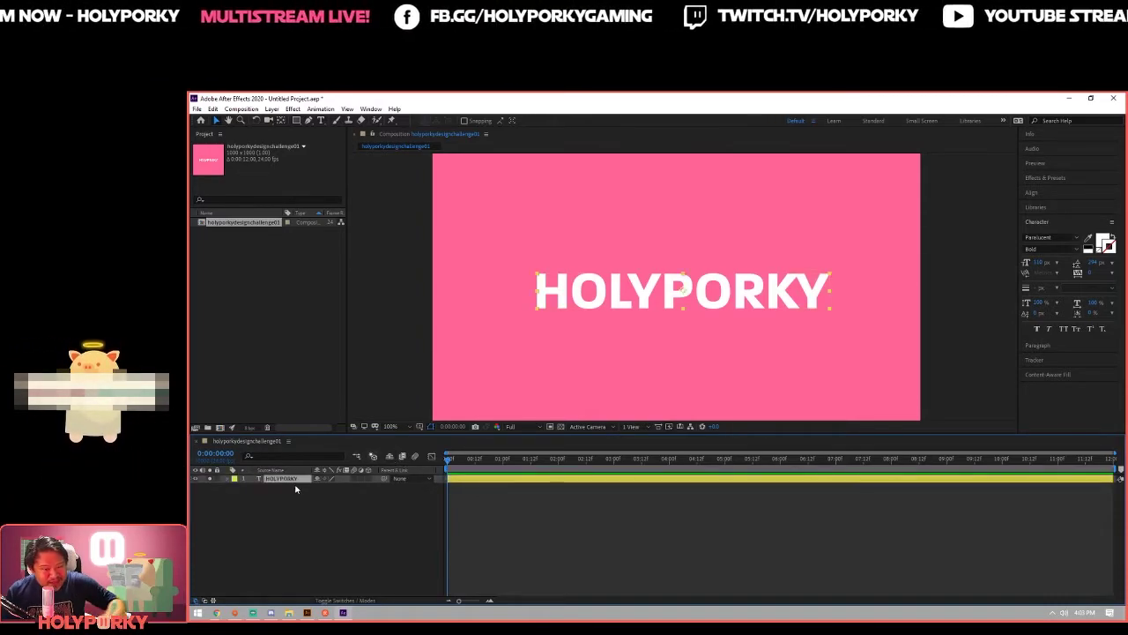
pyautogui.click(298, 481)
pyautogui.hotkey('ctrl', 'd')
pyautogui.hotkey('ctrl', 'd')
pyautogui.hotkey('ctrl', 'd')
pyautogui.hotkey('ctrl', 'd')
pyautogui.hotkey('ctrl', 'd')
pyautogui.hotkey('ctrl', 'd')
pyautogui.hotkey('ctrl', 'd')
pyautogui.hotkey('ctrl', 'd')
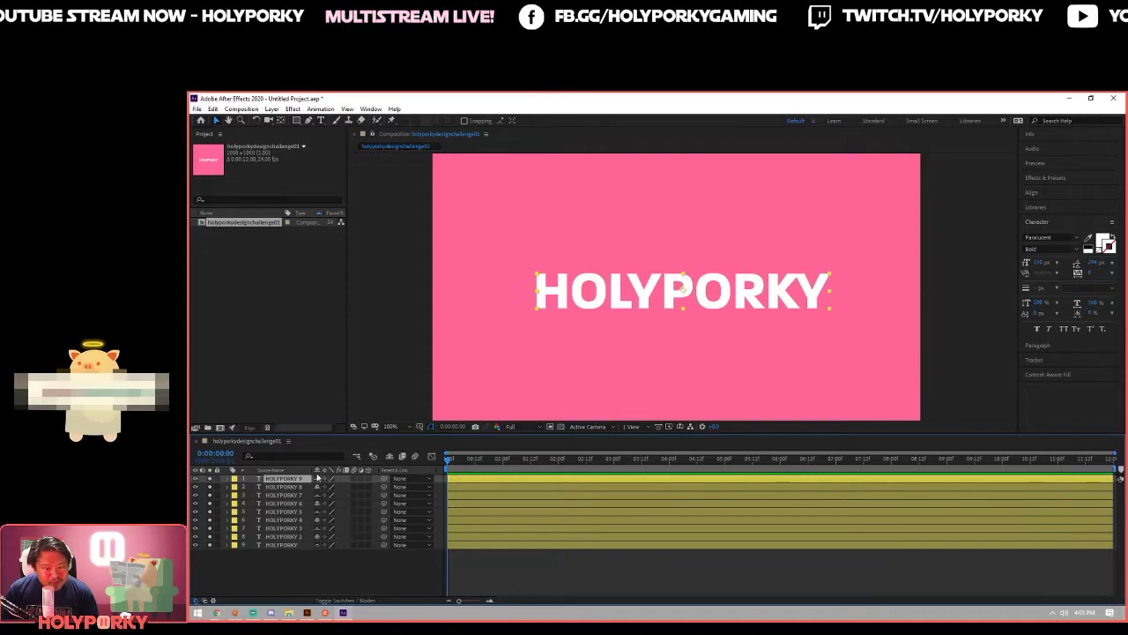
pyautogui.click(390, 457)
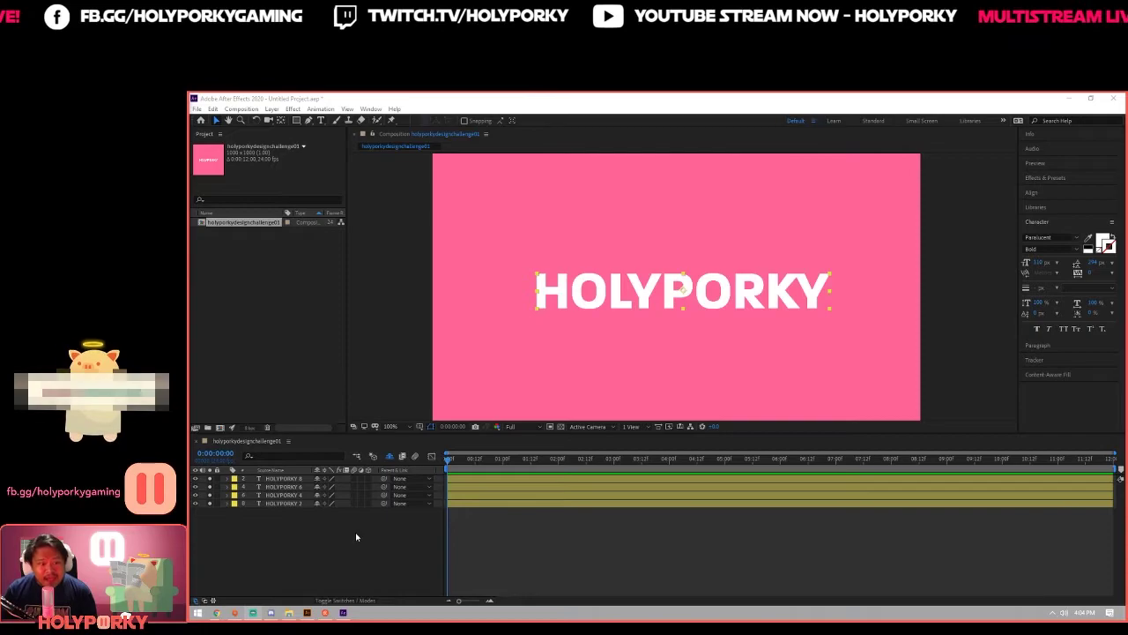
pyautogui.click(387, 504)
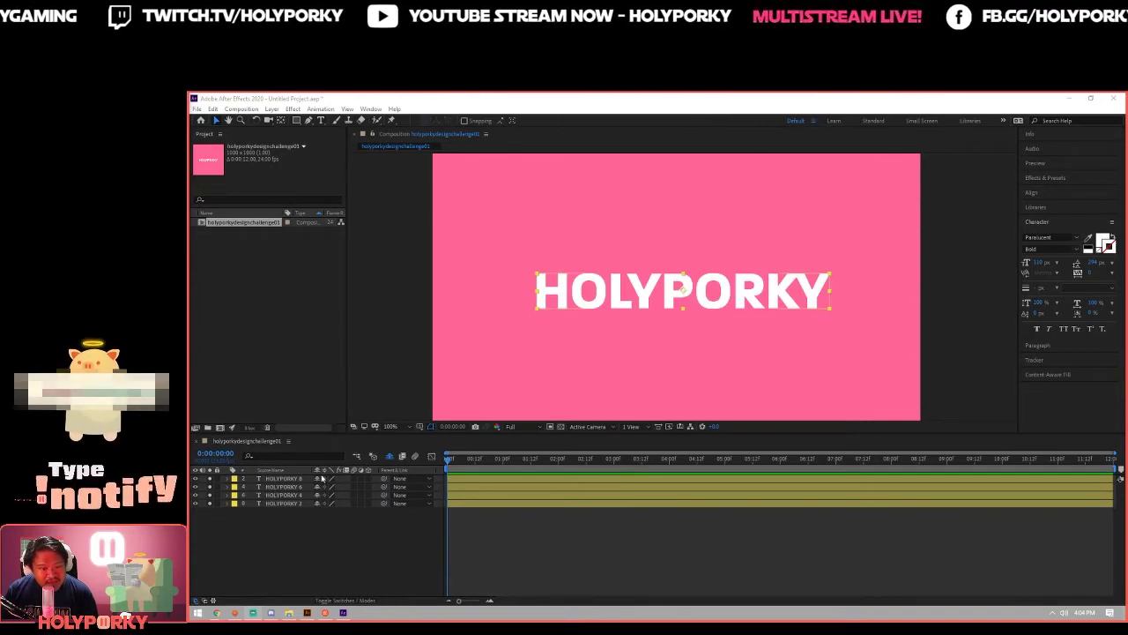
pyautogui.click(390, 457)
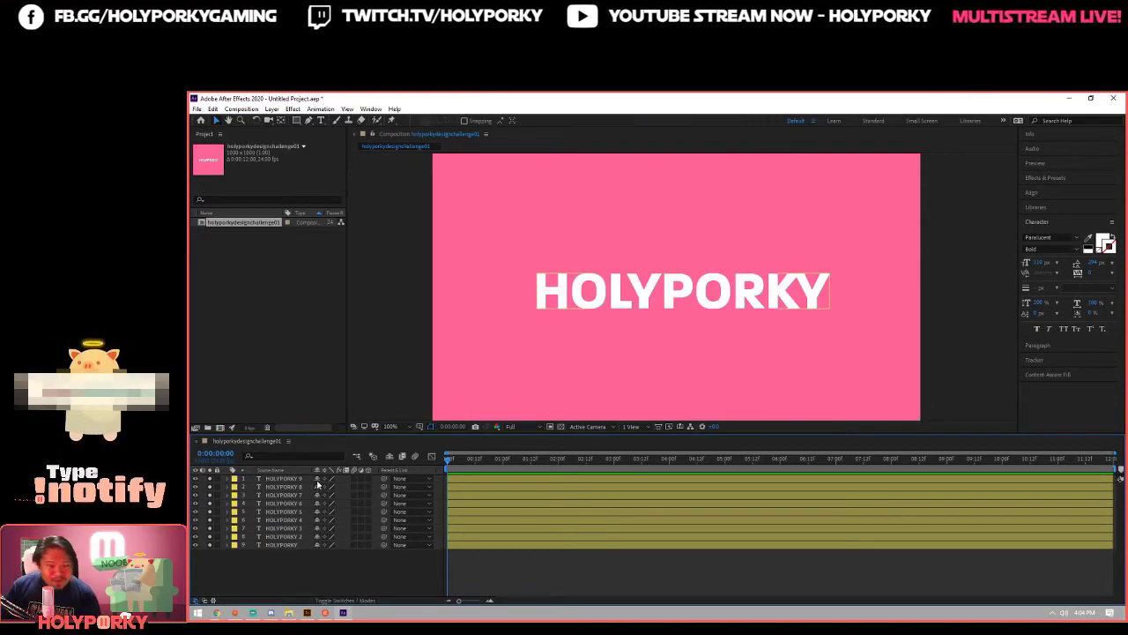
# Hide and restore shy layer HOLYPORKY 9, deselect all, then select a HOLYPORKY layer
pyautogui.click(389, 456)
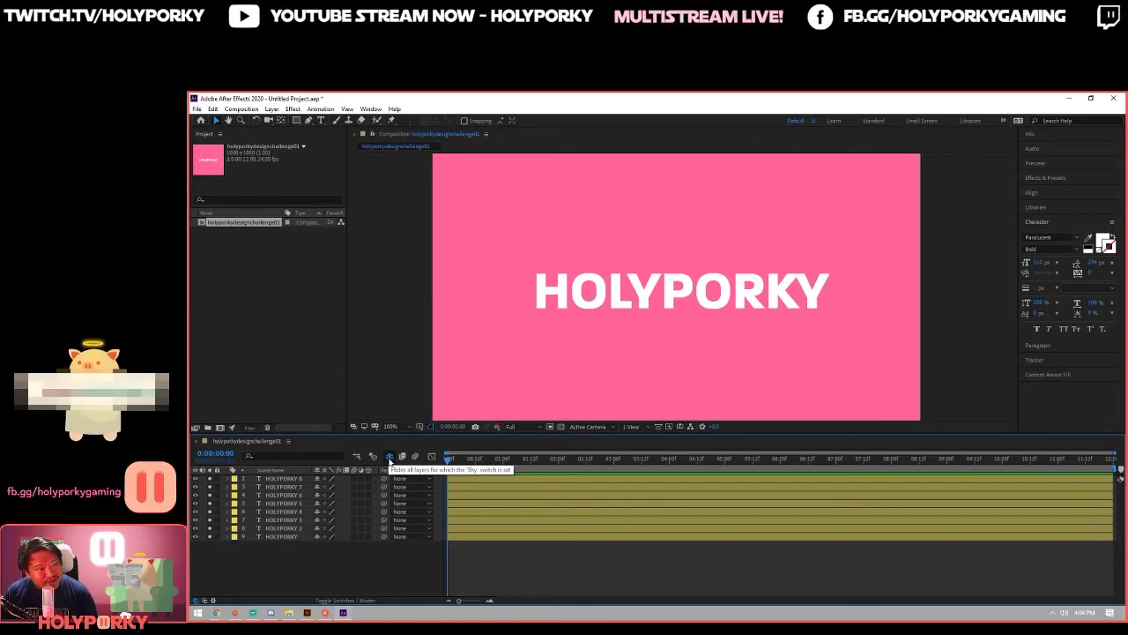
pyautogui.click(389, 457)
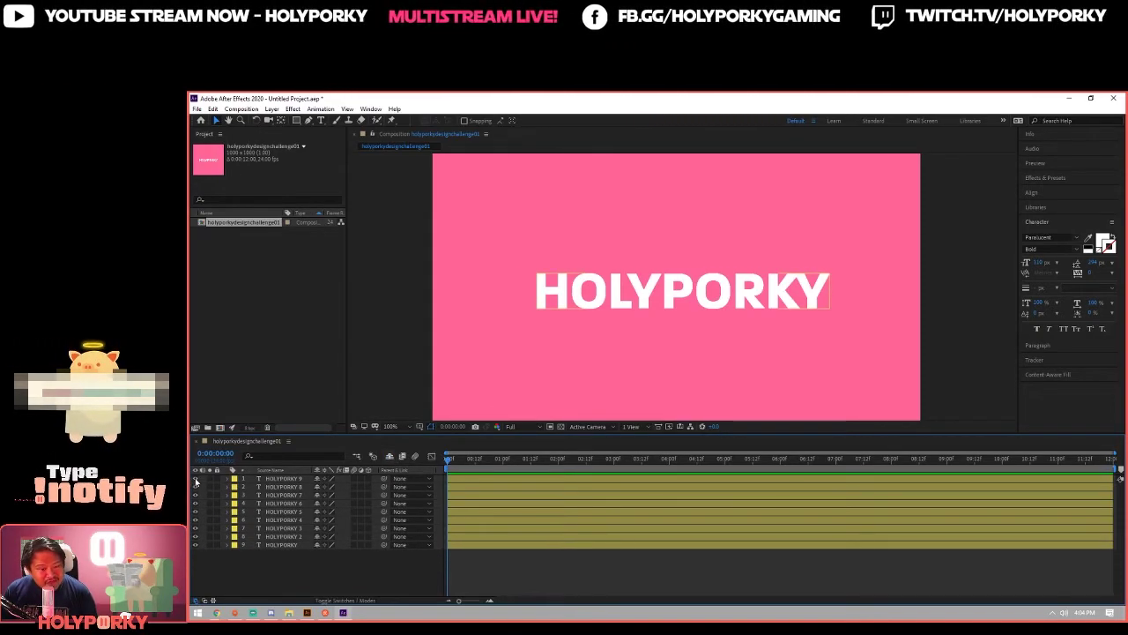
pyautogui.click(658, 237)
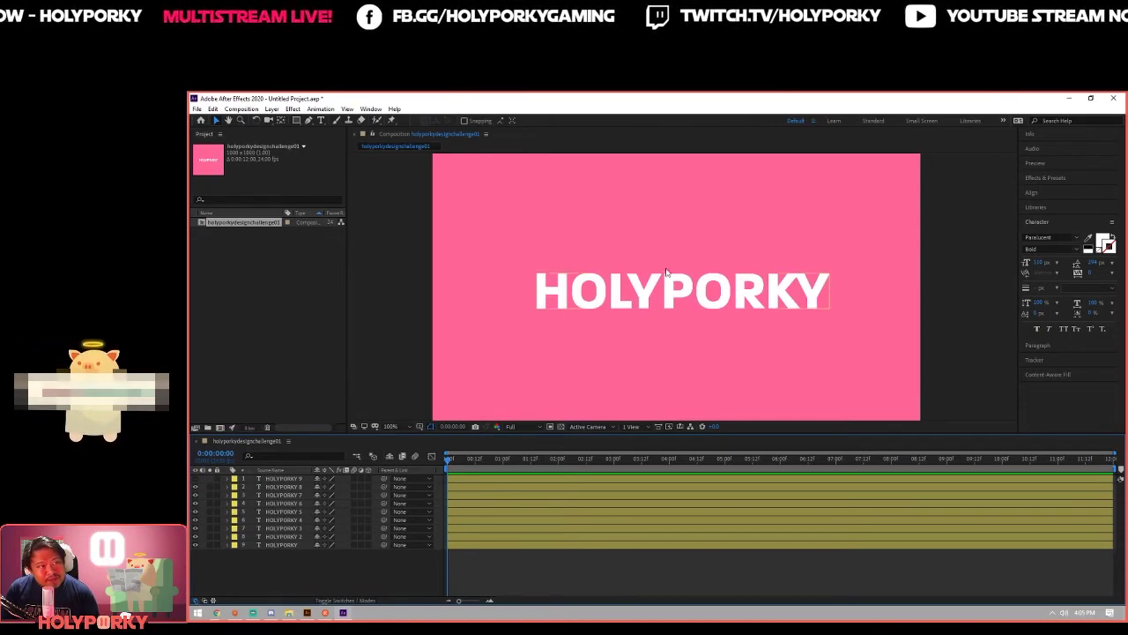
pyautogui.click(303, 477)
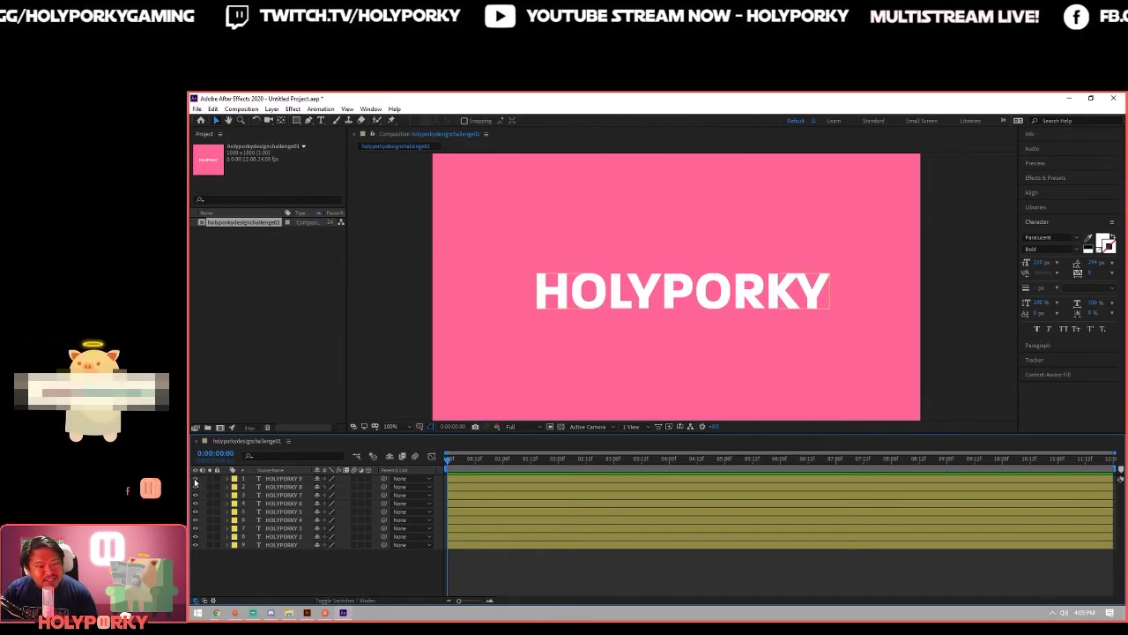